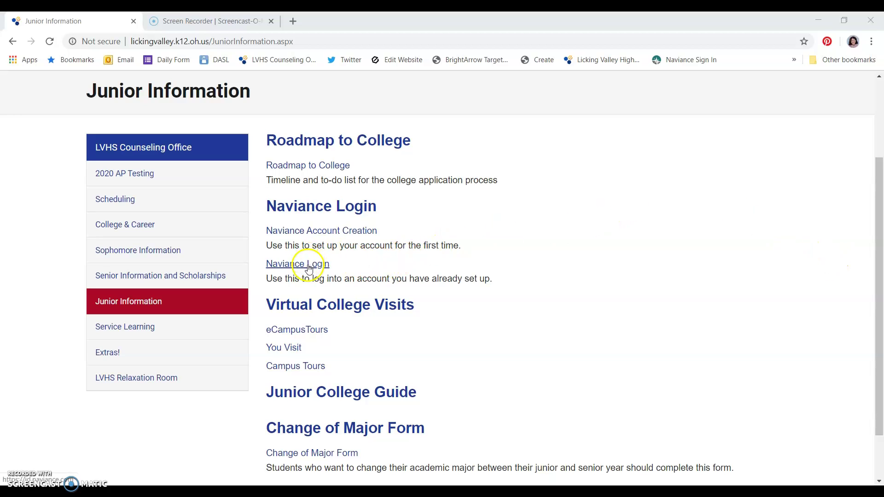
Start Naviance account creation and choose the Students & Families sign-in
{"action": "left_click", "coordinate": [328, 237]}
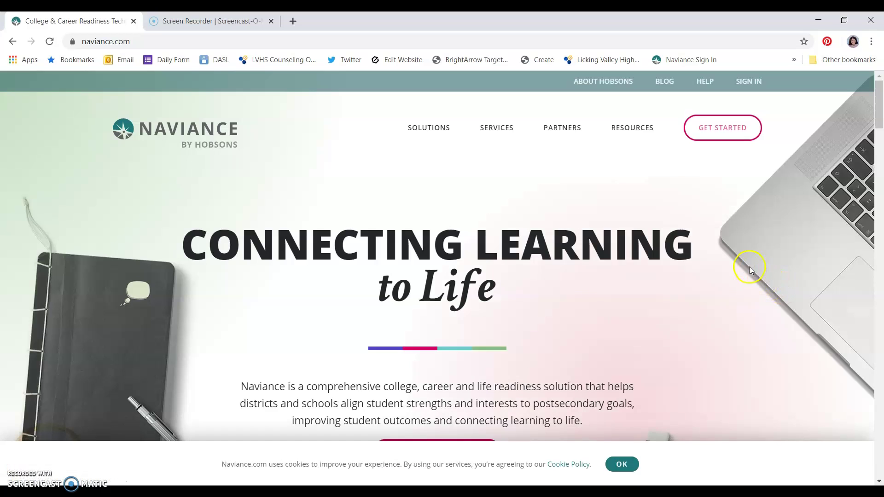
{"action": "left_click", "coordinate": [749, 88]}
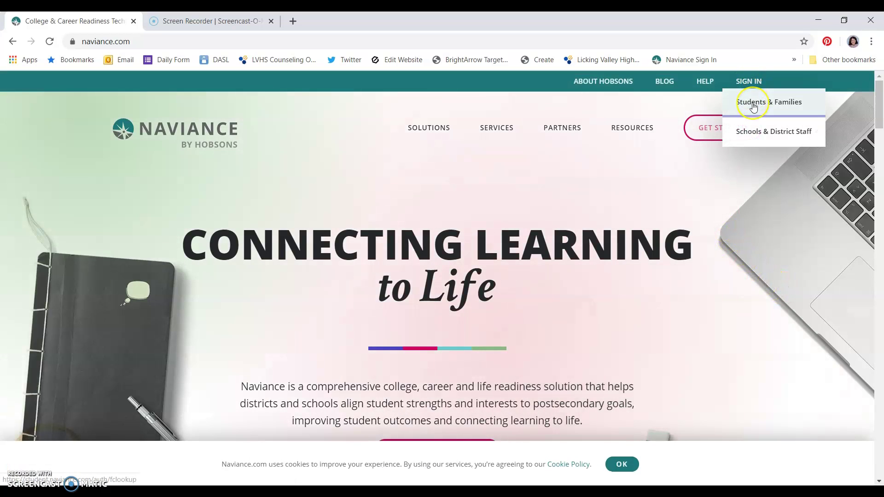
{"action": "left_click", "coordinate": [752, 105]}
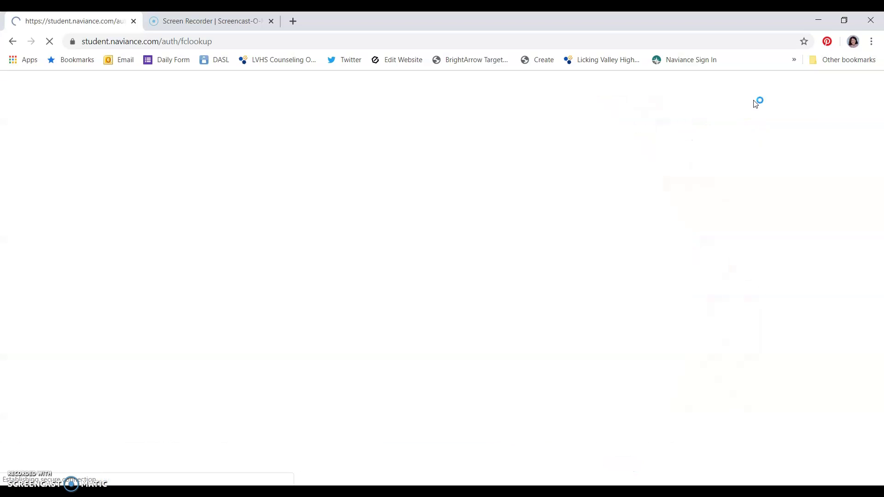
Search ZIP code 43055 and pick Licking Valley High School
{"action": "left_click", "coordinate": [261, 299]}
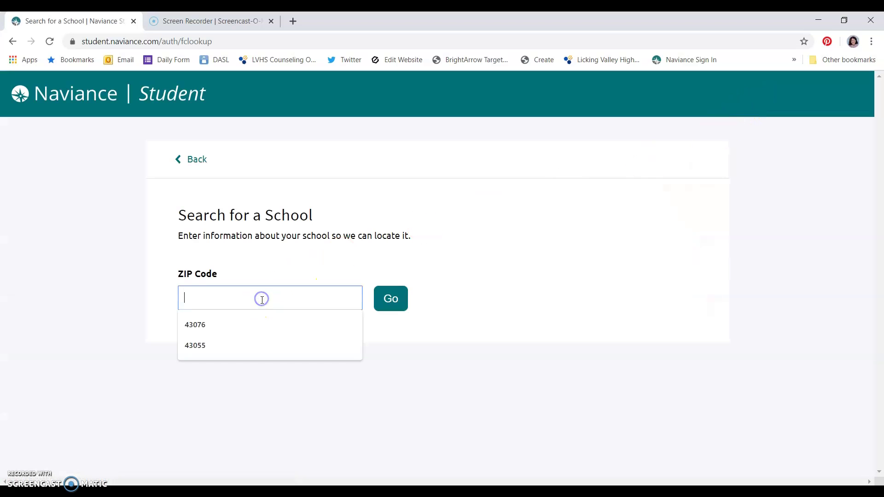
{"action": "left_click", "coordinate": [197, 345]}
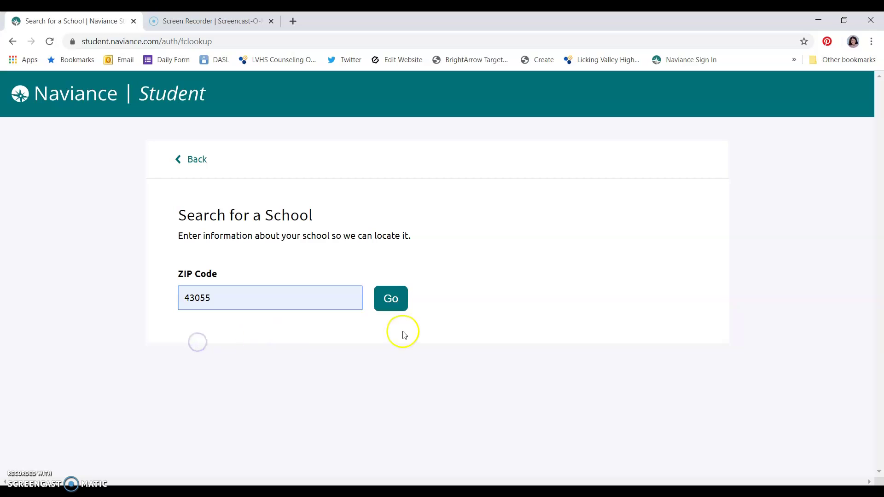
{"action": "left_click", "coordinate": [391, 299]}
{"action": "left_click", "coordinate": [275, 345]}
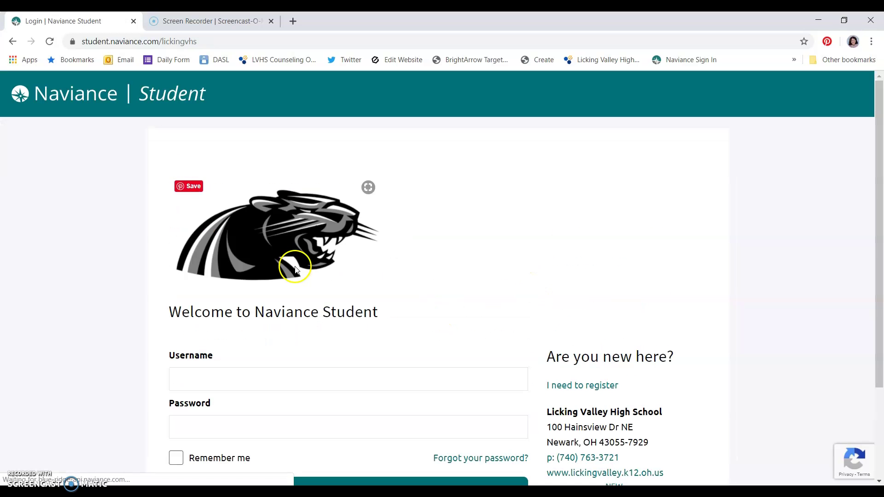
{"action": "scroll", "coordinate": [643, 208], "scroll_direction": "down", "scroll_amount": 3}
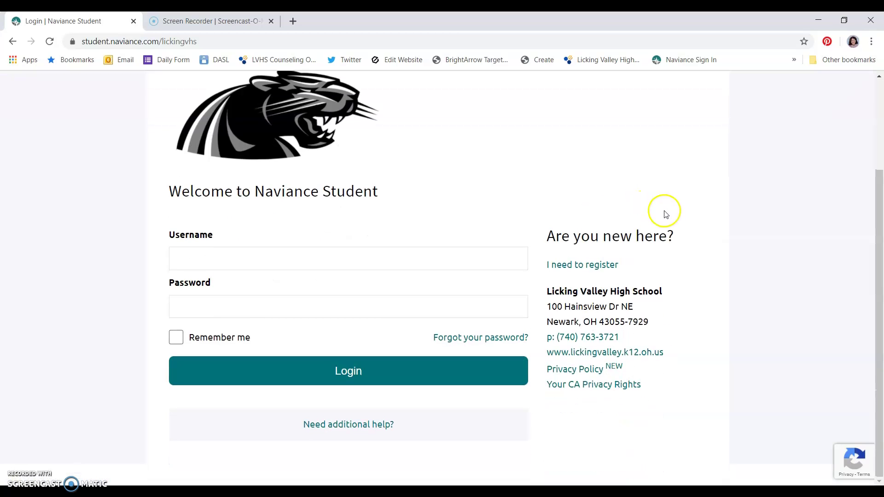
Go to new-user registration and enter the counselor-issued registration code
{"action": "left_click", "coordinate": [597, 264]}
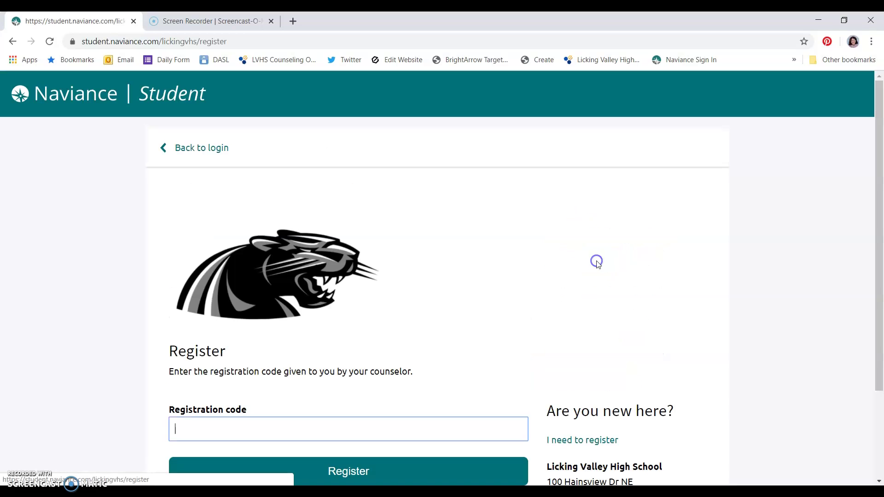
{"action": "scroll", "coordinate": [428, 240], "scroll_direction": "down", "scroll_amount": 1}
{"action": "left_click", "coordinate": [204, 367]}
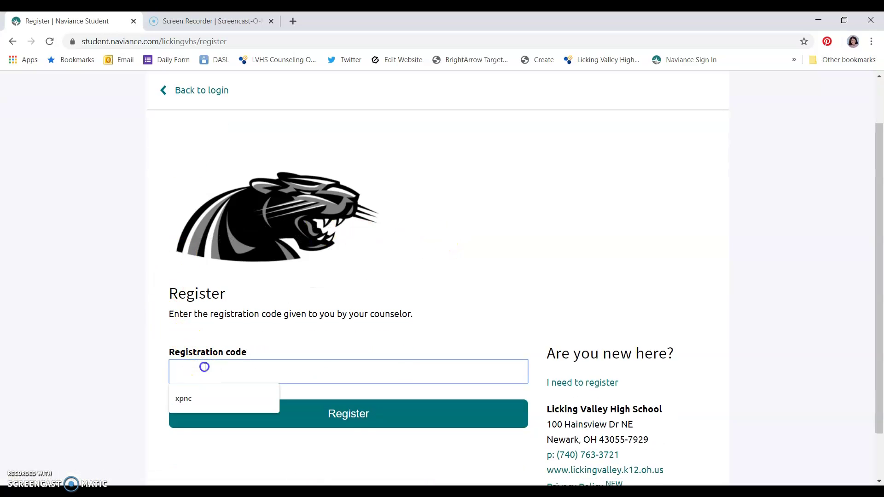
{"action": "mouse_move", "coordinate": [291, 230]}
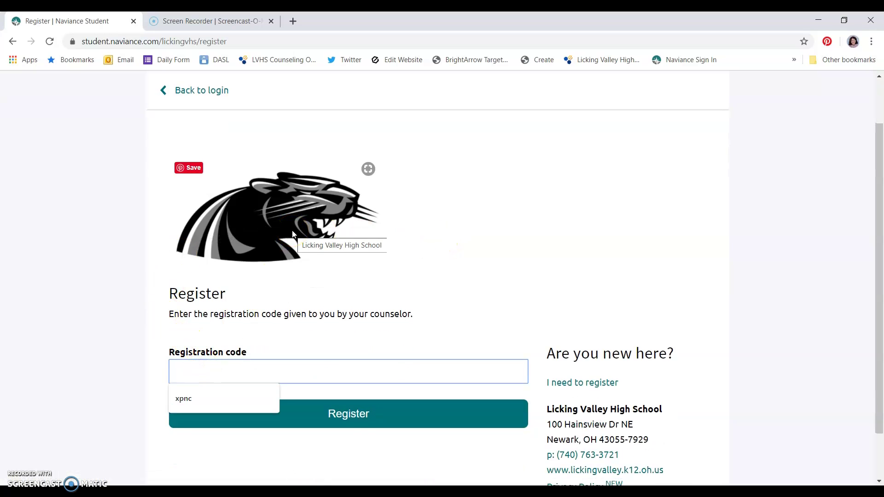
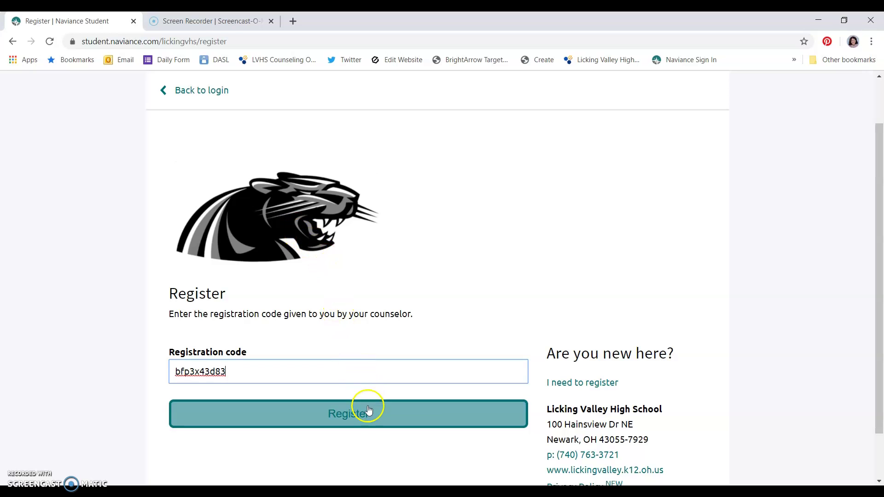
Submit the registration code and fill in the student's suggested school e-mail address
{"action": "left_click", "coordinate": [364, 422]}
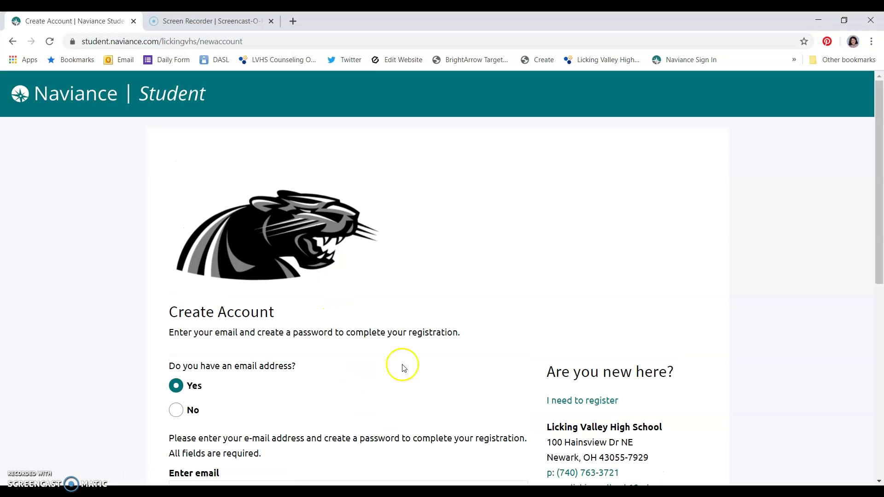
{"action": "scroll", "coordinate": [345, 276], "scroll_direction": "down", "scroll_amount": 3}
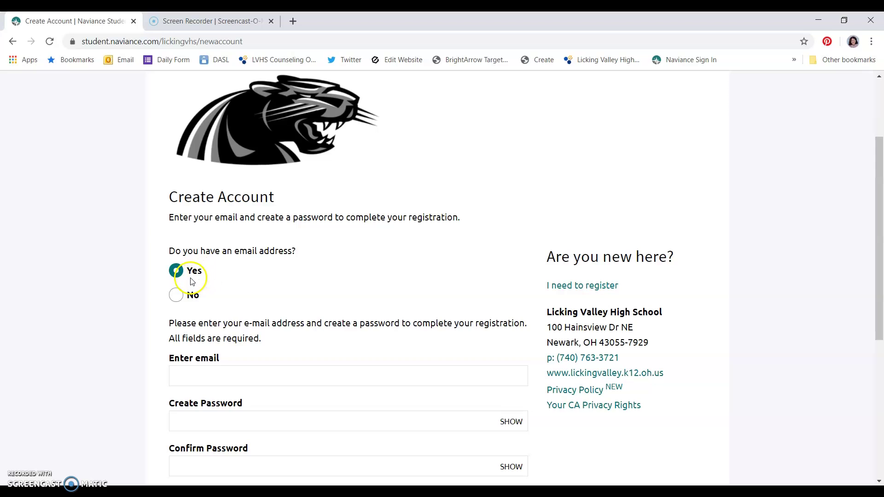
{"action": "scroll", "coordinate": [265, 256], "scroll_direction": "down", "scroll_amount": 1}
{"action": "left_click", "coordinate": [234, 325]}
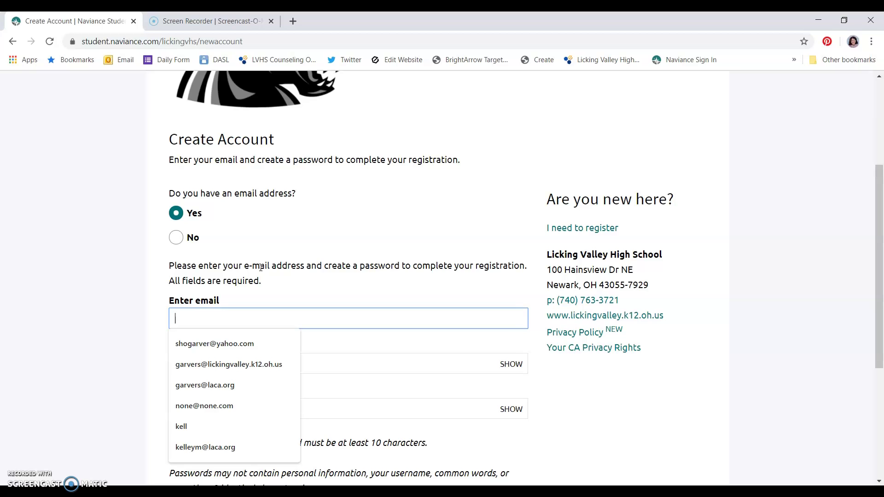
{"action": "type", "text": "shona"}
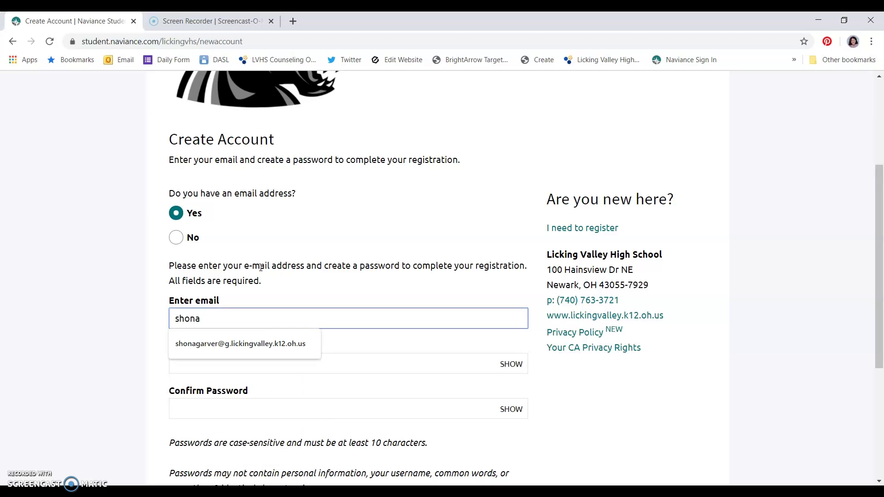
{"action": "key", "text": "Down"}
{"action": "left_click", "coordinate": [300, 321]}
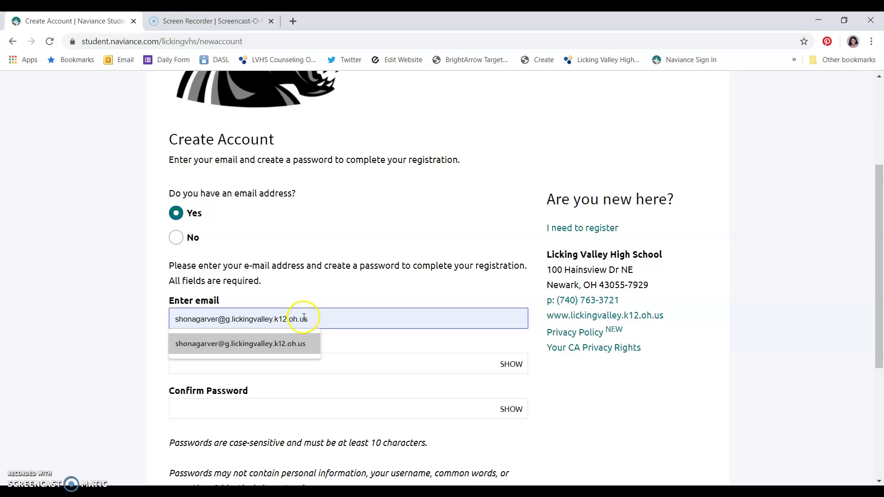
{"action": "left_click", "coordinate": [344, 361]}
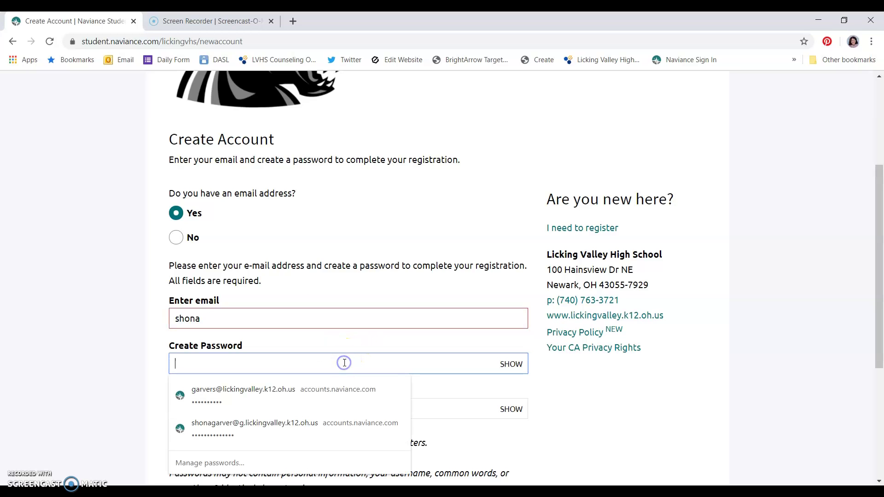
{"action": "left_click", "coordinate": [321, 392]}
{"action": "left_click_drag", "start_coordinate": [242, 363], "coordinate": [134, 372]}
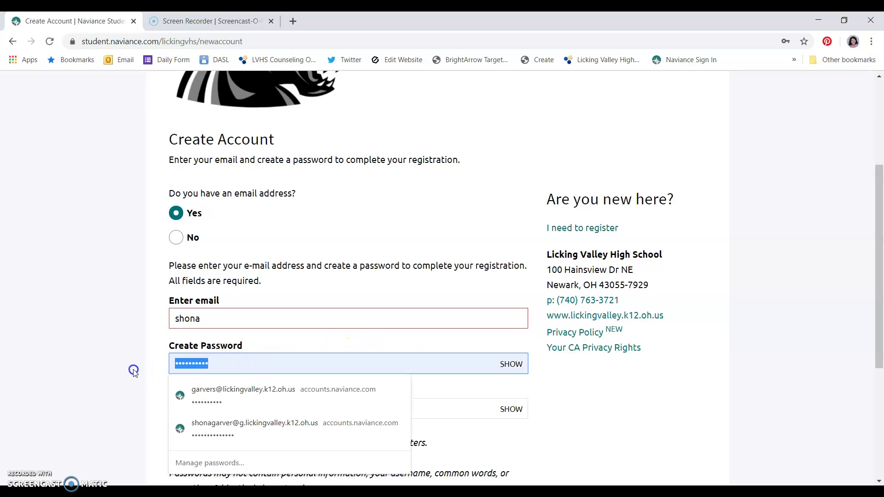
{"action": "left_click", "coordinate": [218, 319]}
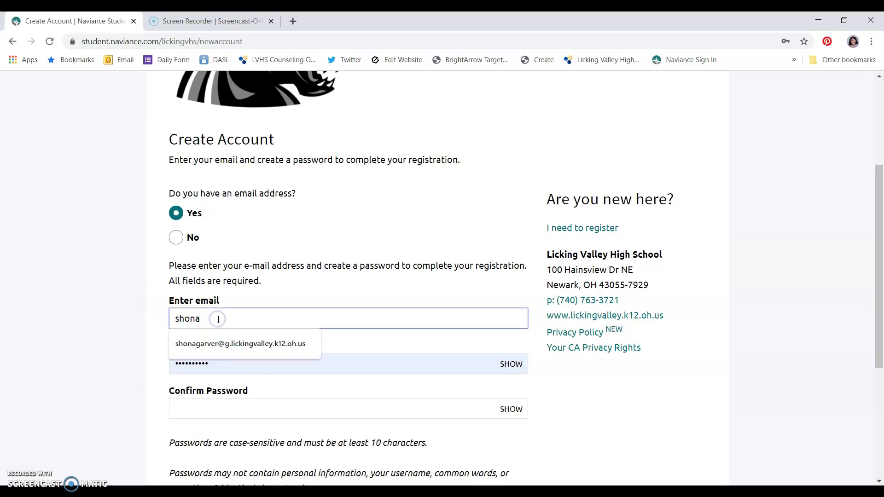
{"action": "left_click", "coordinate": [241, 344]}
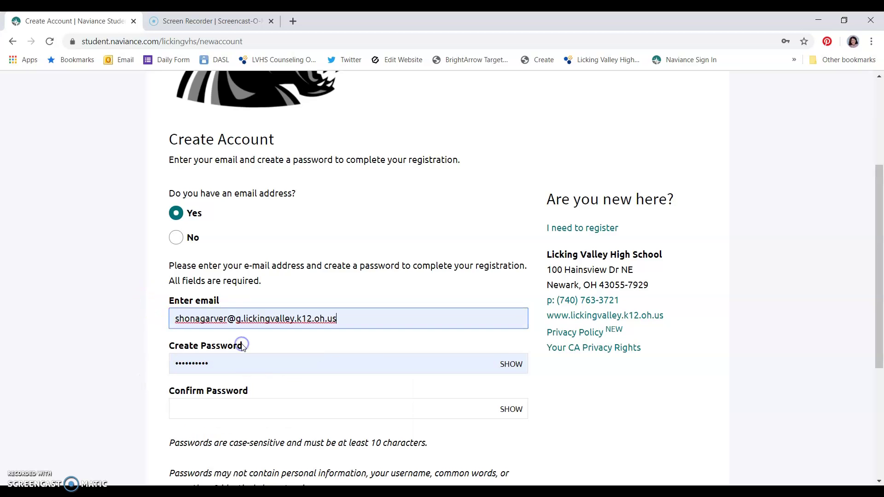
Enter a new password, confirm it, and try to finish creating the account
{"action": "left_click", "coordinate": [235, 363]}
{"action": "left_click_drag", "start_coordinate": [235, 363], "coordinate": [213, 363]}
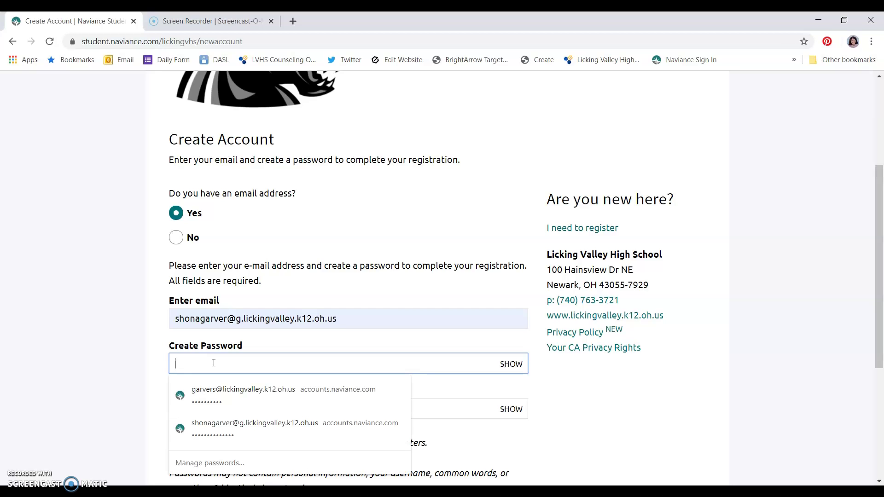
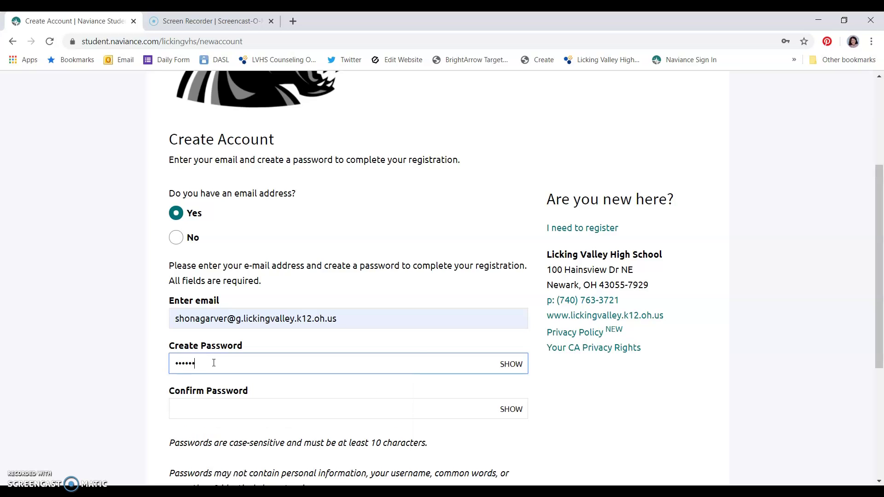
{"action": "key", "text": "Tab"}
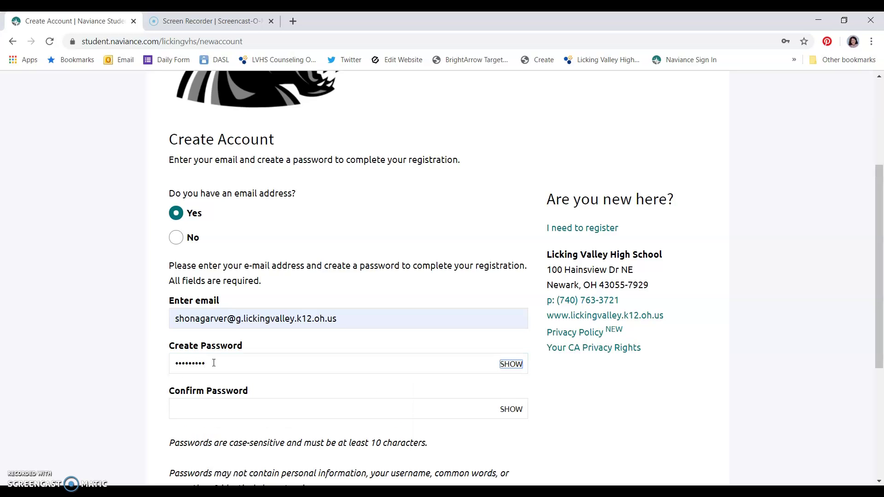
{"action": "left_click", "coordinate": [215, 406]}
{"action": "type", "text": "•••••••••"}
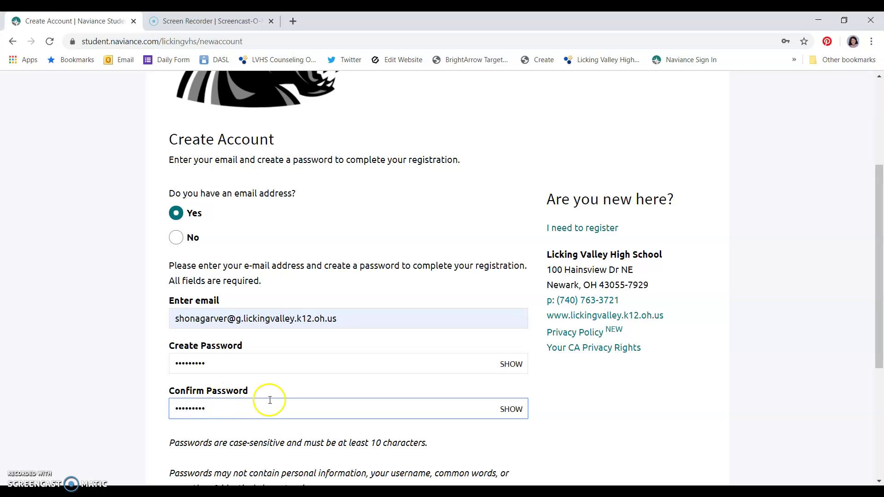
{"action": "scroll", "coordinate": [304, 396], "scroll_direction": "down", "scroll_amount": 4}
{"action": "scroll", "coordinate": [322, 391], "scroll_direction": "down", "scroll_amount": 1}
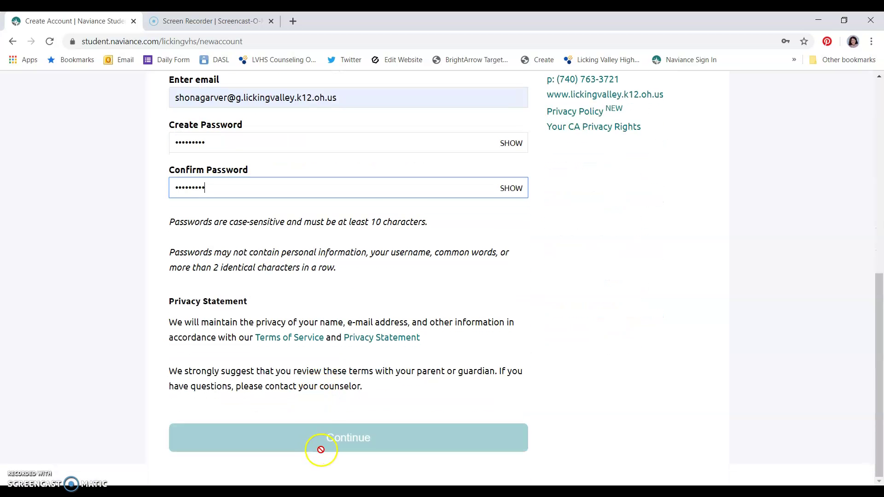
{"action": "left_click", "coordinate": [379, 296]}
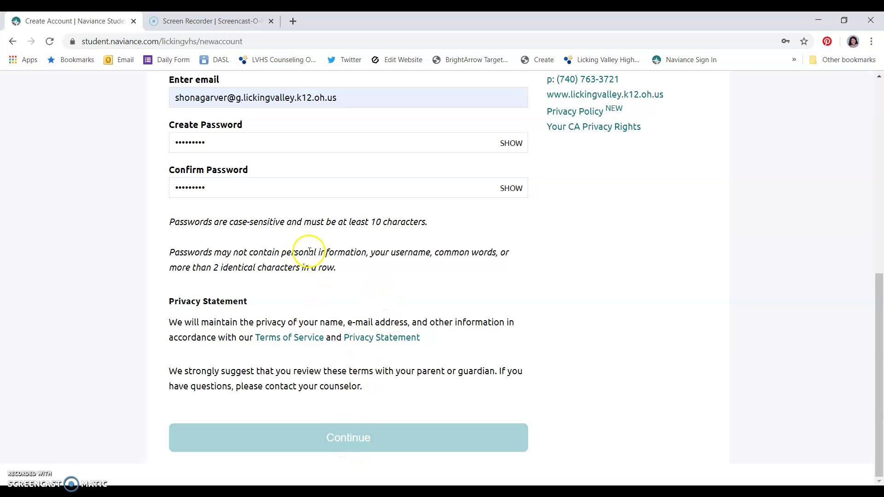
Retype matching Create Password and Confirm Password entries and submit them
{"action": "left_click_drag", "start_coordinate": [221, 142], "coordinate": [138, 142]}
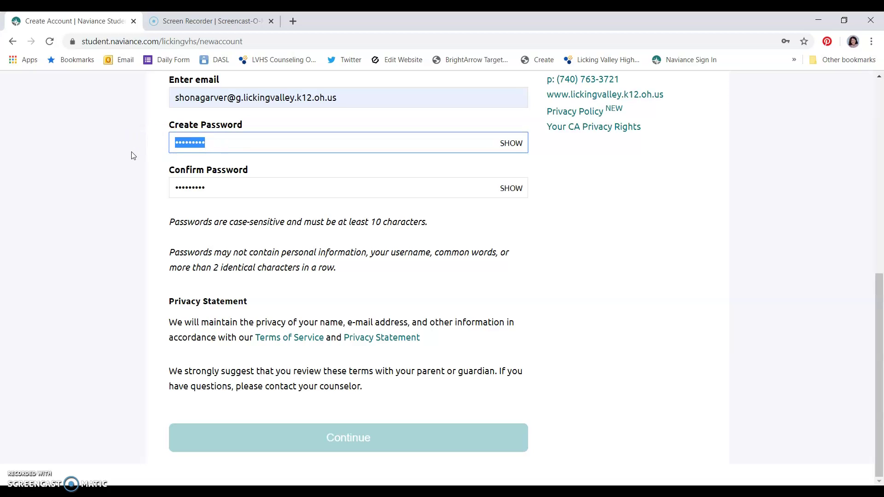
{"action": "type", "text": "••••••••••"}
{"action": "left_click_drag", "start_coordinate": [223, 186], "coordinate": [33, 189]}
{"action": "type", "text": "•••••••••"}
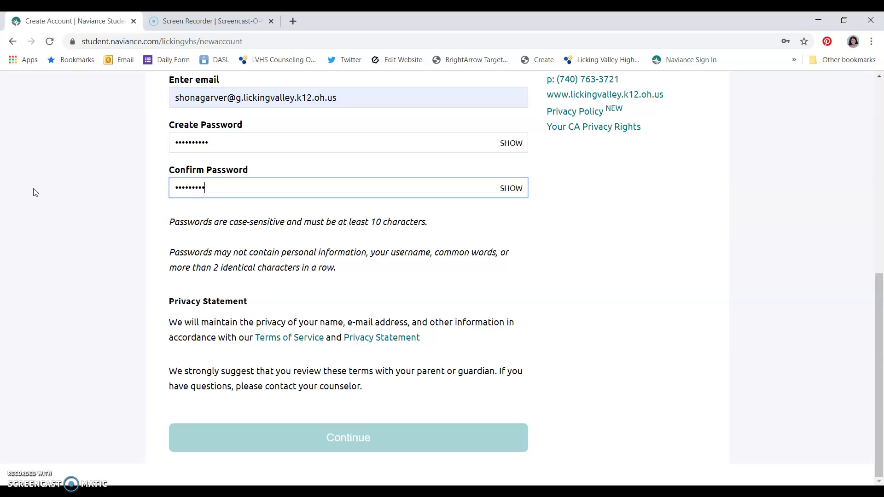
{"action": "type", "text": "•"}
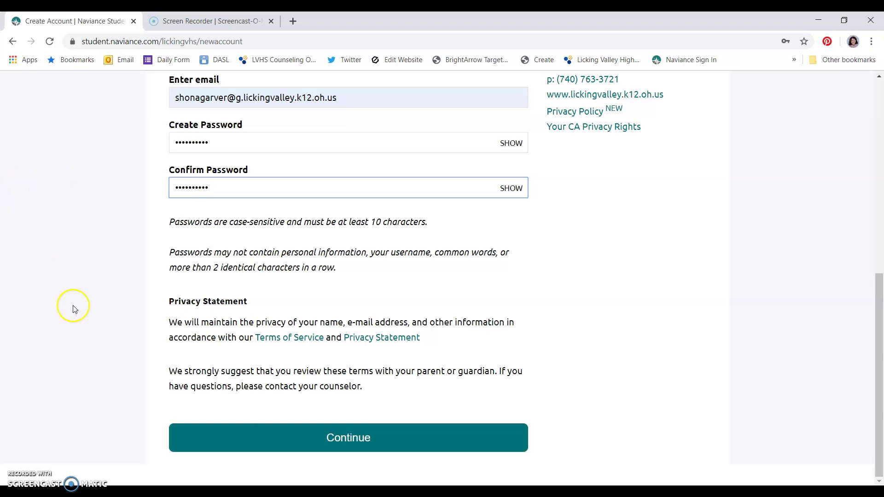
{"action": "left_click", "coordinate": [392, 436]}
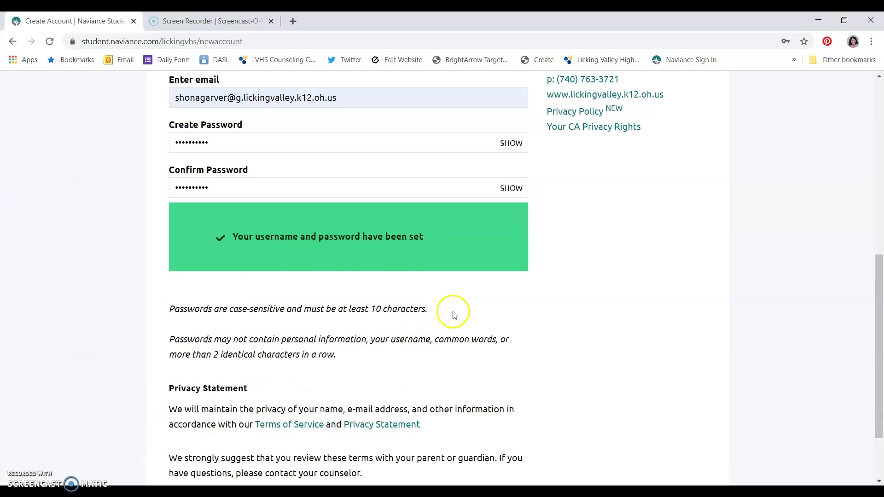
{"action": "scroll", "coordinate": [470, 306], "scroll_direction": "down", "scroll_amount": 2}
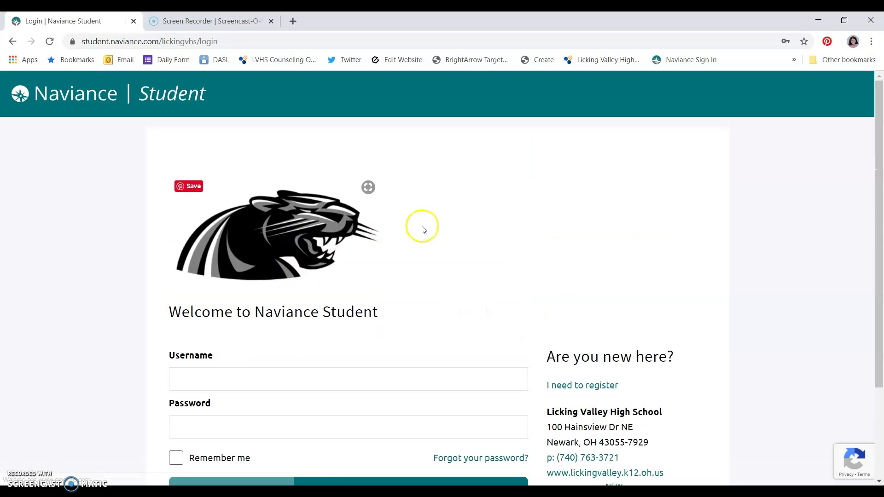
Log in with the autofilled saved username and a retyped password
{"action": "left_click", "coordinate": [181, 255]}
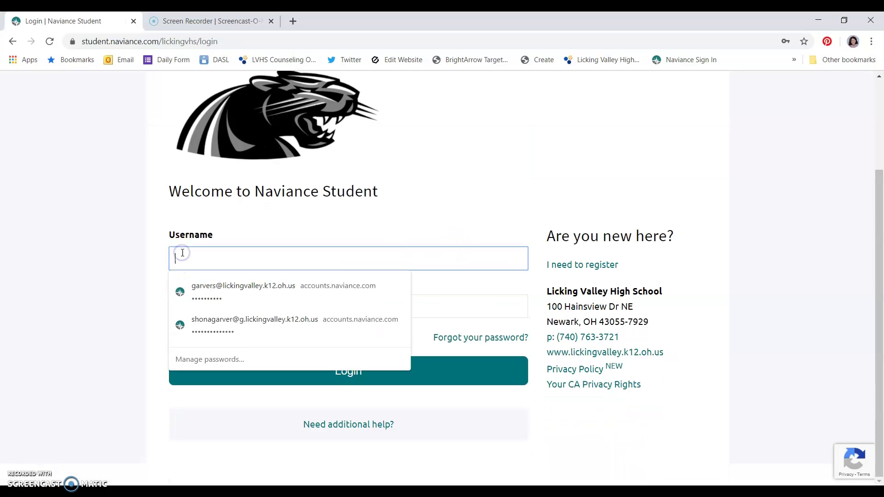
{"action": "left_click", "coordinate": [261, 329]}
{"action": "double_click", "coordinate": [246, 304]}
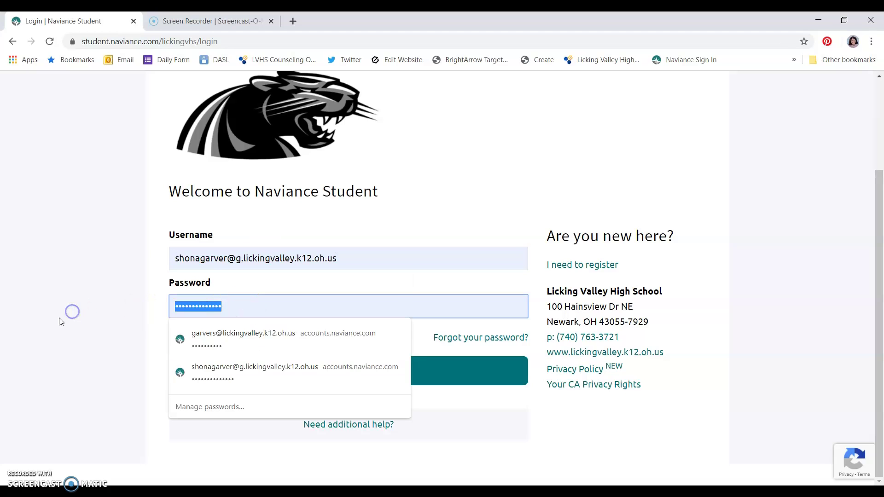
{"action": "type", "text": "••••••••••"}
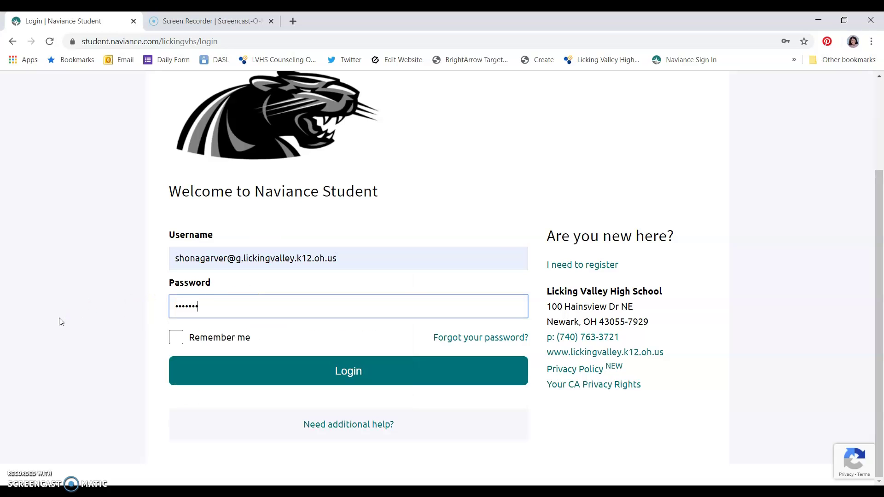
{"action": "left_click", "coordinate": [65, 318]}
{"action": "left_click", "coordinate": [329, 372]}
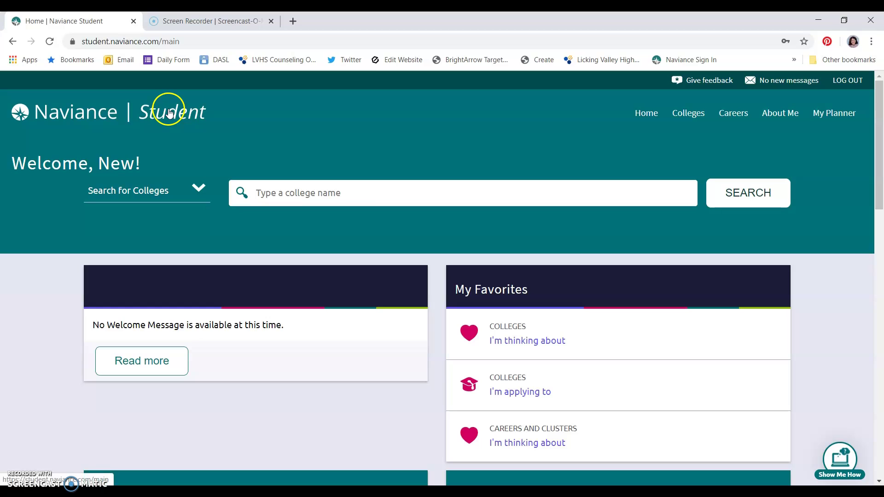
{"action": "left_click", "coordinate": [378, 109]}
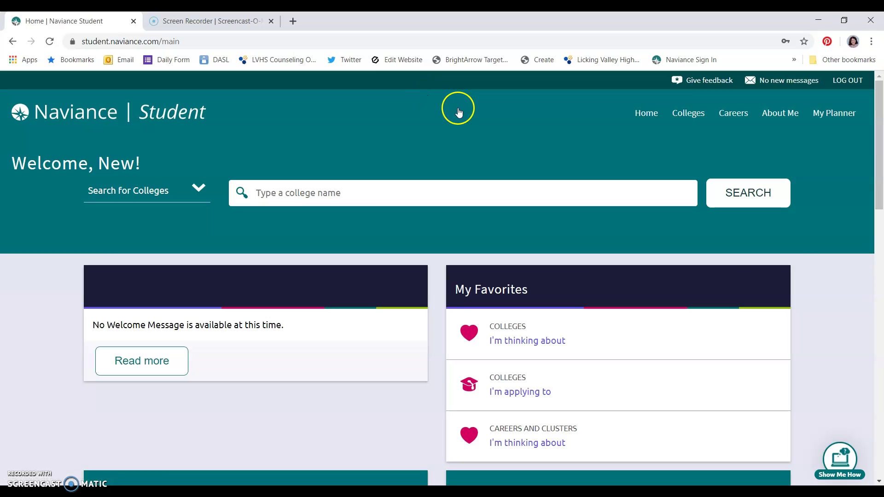
{"action": "scroll", "coordinate": [806, 233], "scroll_direction": "down", "scroll_amount": 1}
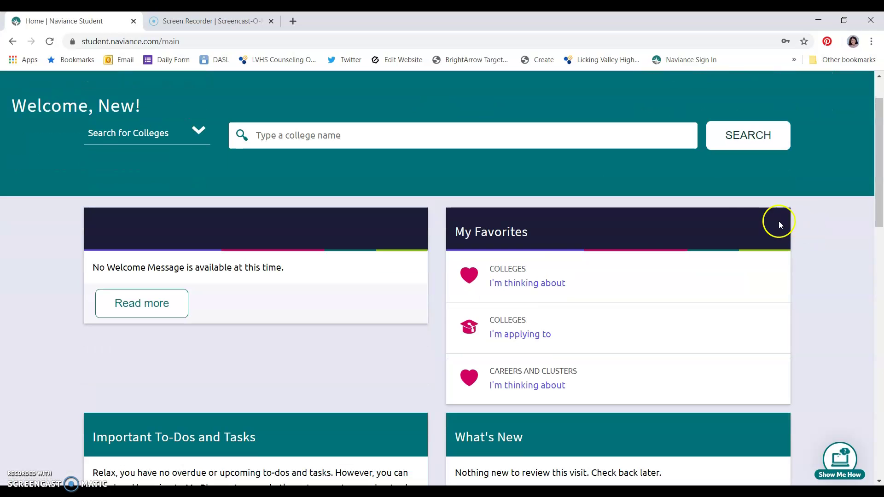
{"action": "scroll", "coordinate": [624, 233], "scroll_direction": "up", "scroll_amount": 1}
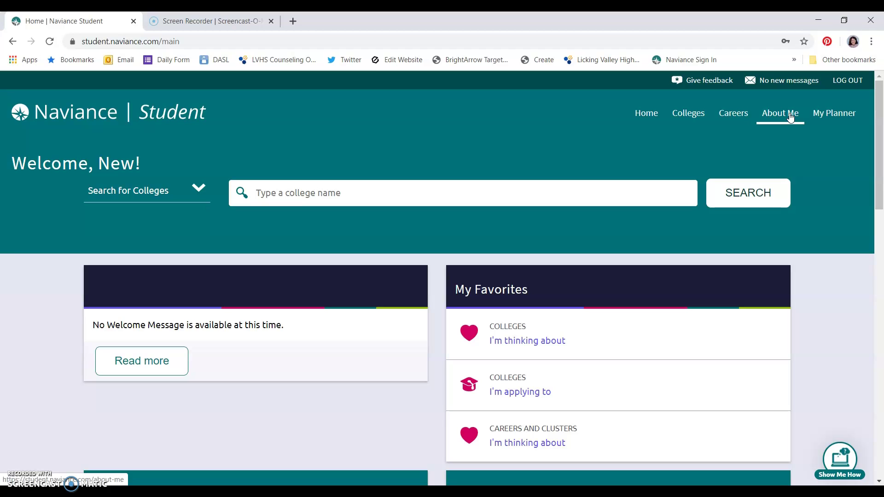
{"action": "left_click", "coordinate": [826, 114]}
{"action": "scroll", "coordinate": [808, 136], "scroll_direction": "down", "scroll_amount": 4}
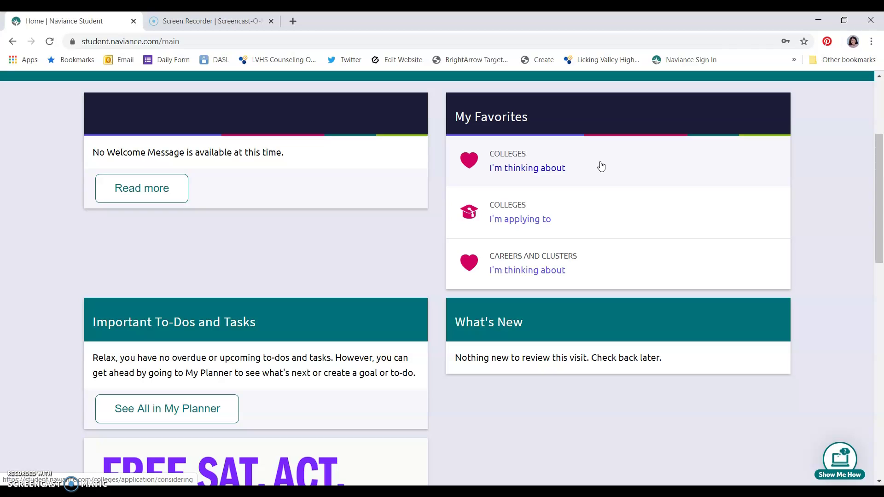
{"action": "left_click", "coordinate": [590, 163]}
{"action": "left_click", "coordinate": [583, 223]}
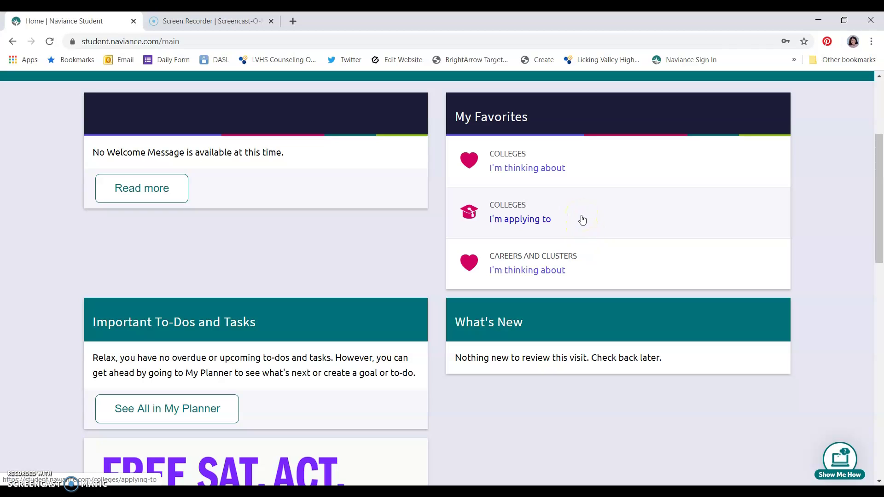
{"action": "scroll", "coordinate": [26, 264], "scroll_direction": "down", "scroll_amount": 1}
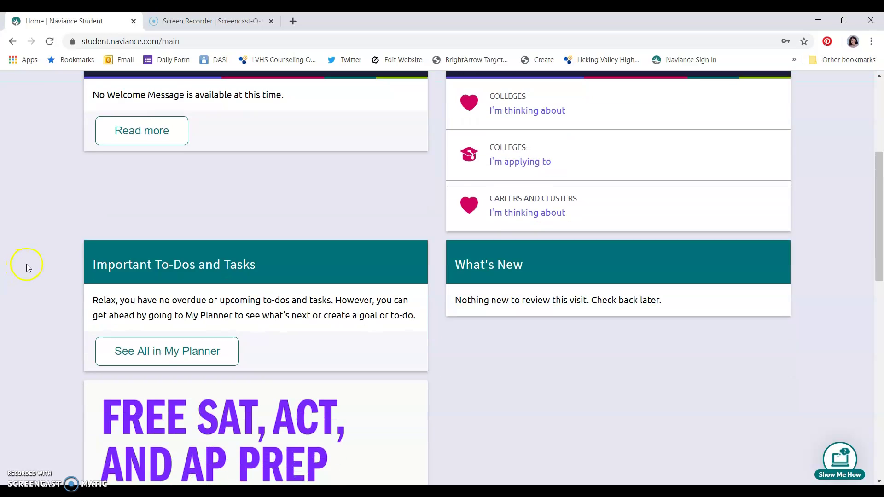
{"action": "scroll", "coordinate": [26, 264], "scroll_direction": "down", "scroll_amount": 3}
{"action": "scroll", "coordinate": [26, 268], "scroll_direction": "down", "scroll_amount": 1}
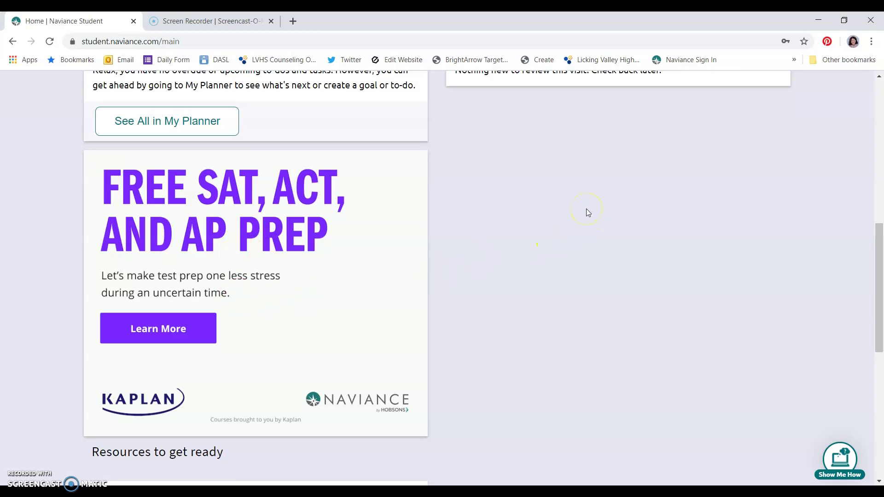
{"action": "scroll", "coordinate": [587, 210], "scroll_direction": "down", "scroll_amount": 5}
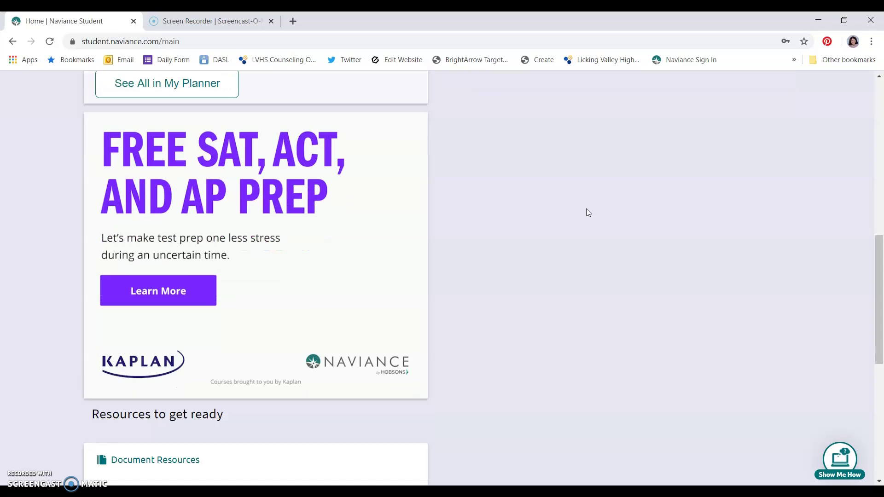
{"action": "scroll", "coordinate": [587, 209], "scroll_direction": "up", "scroll_amount": 10}
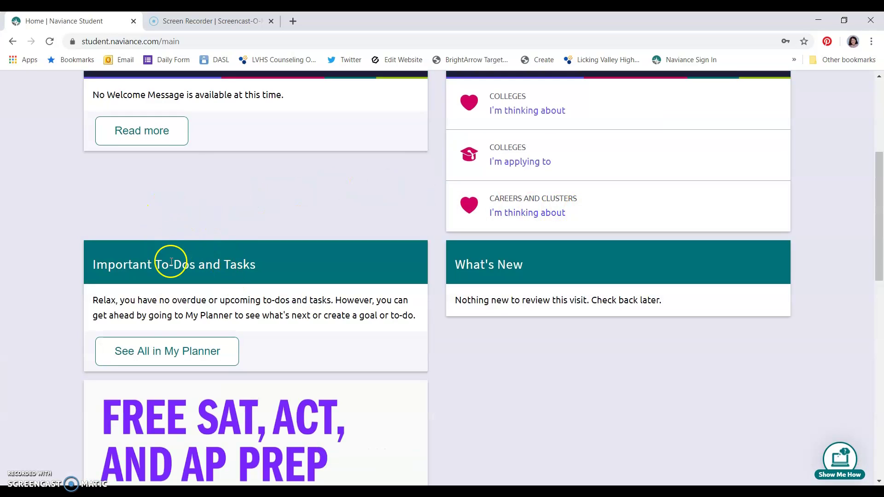
{"action": "scroll", "coordinate": [188, 211], "scroll_direction": "up", "scroll_amount": 2}
{"action": "scroll", "coordinate": [187, 211], "scroll_direction": "up", "scroll_amount": 3}
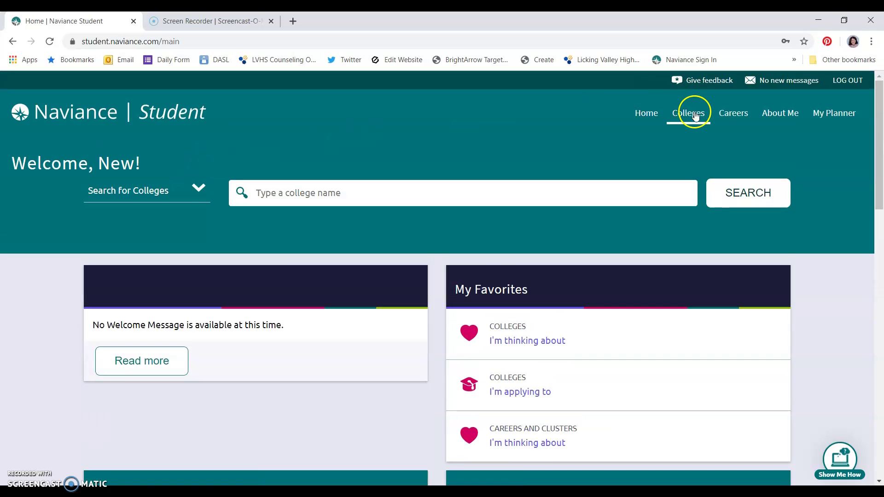
Open SuperMatch from Colleges > Find Your Fit
{"action": "left_click", "coordinate": [695, 115]}
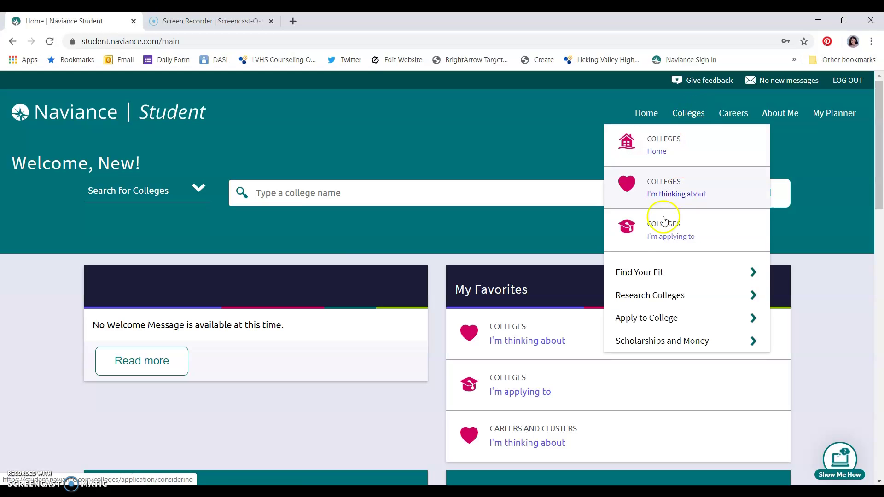
{"action": "left_click", "coordinate": [656, 273]}
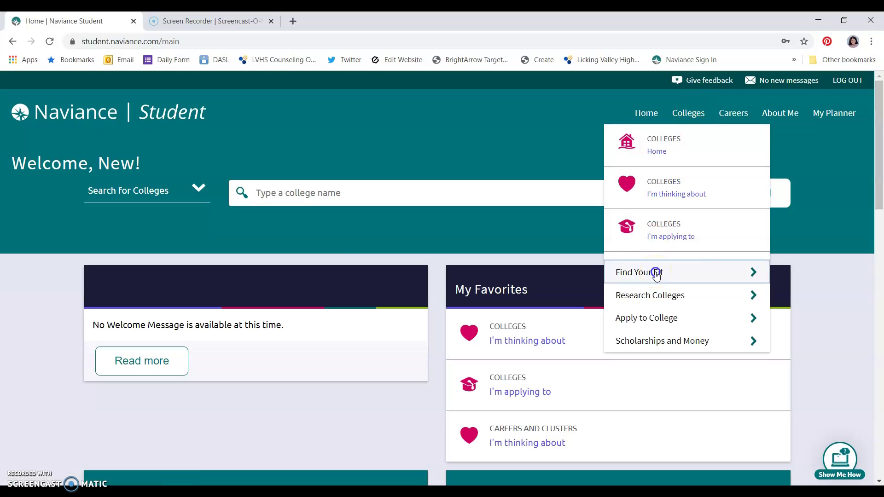
{"action": "left_click", "coordinate": [658, 170]}
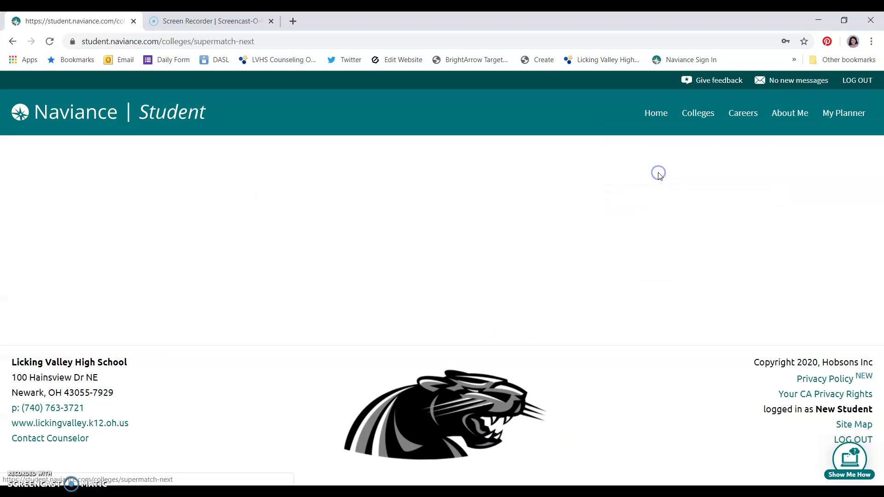
{"action": "left_click", "coordinate": [739, 187]}
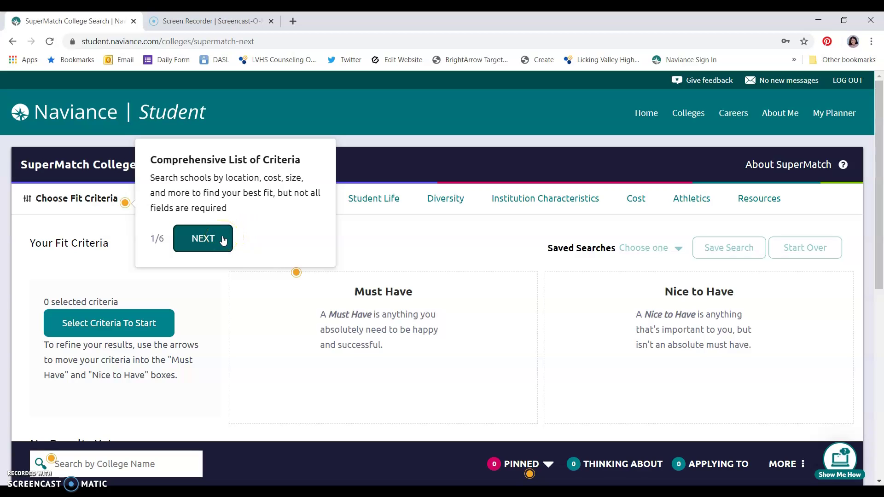
Advance through the SuperMatch intro tips and dismiss the last one with GOT IT!
{"action": "left_click", "coordinate": [223, 240]}
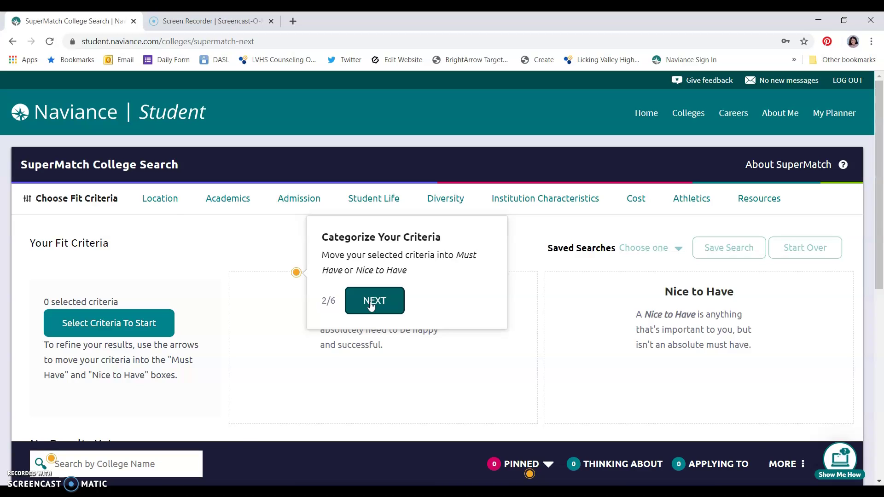
{"action": "left_click", "coordinate": [371, 305]}
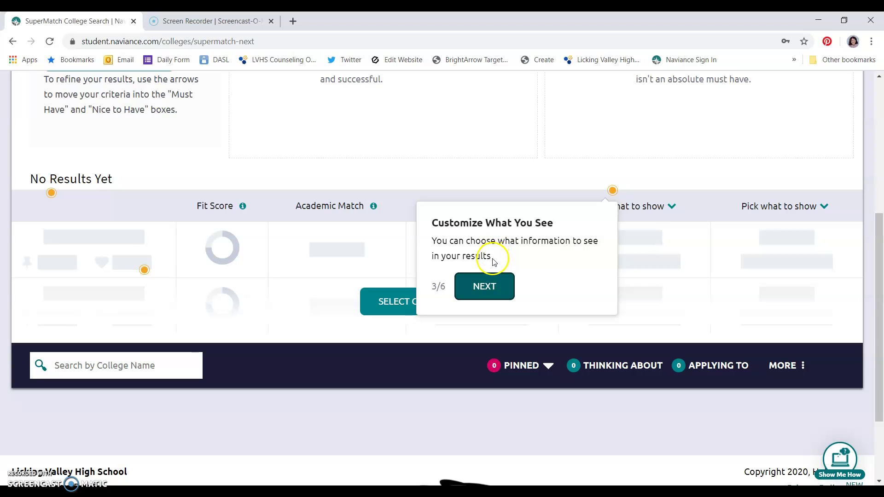
{"action": "left_click", "coordinate": [491, 287]}
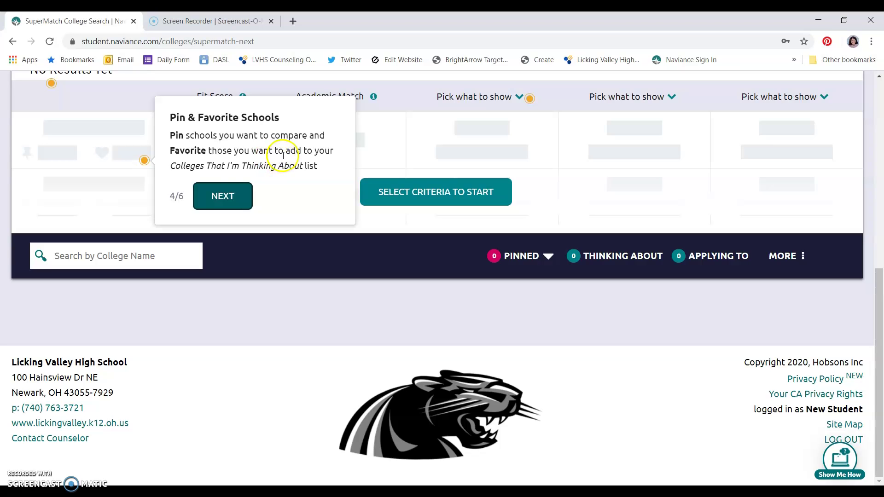
{"action": "left_click", "coordinate": [239, 201]}
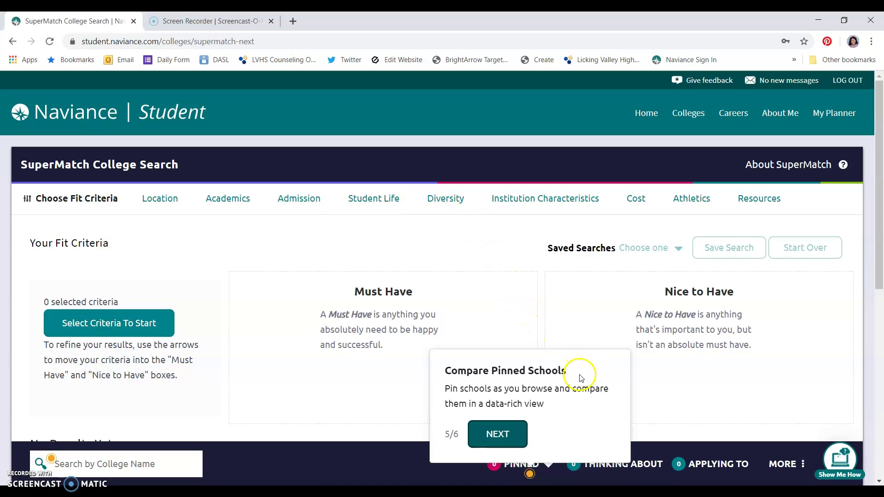
{"action": "left_click", "coordinate": [514, 433]}
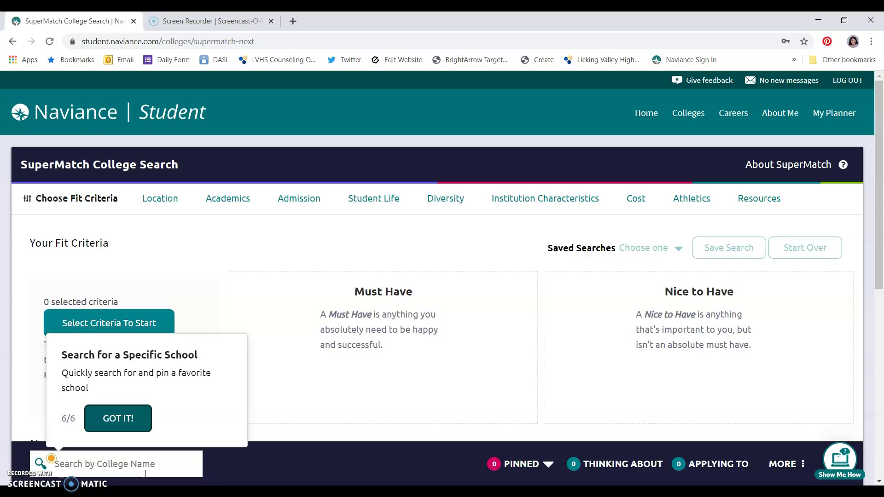
{"action": "left_click", "coordinate": [137, 418]}
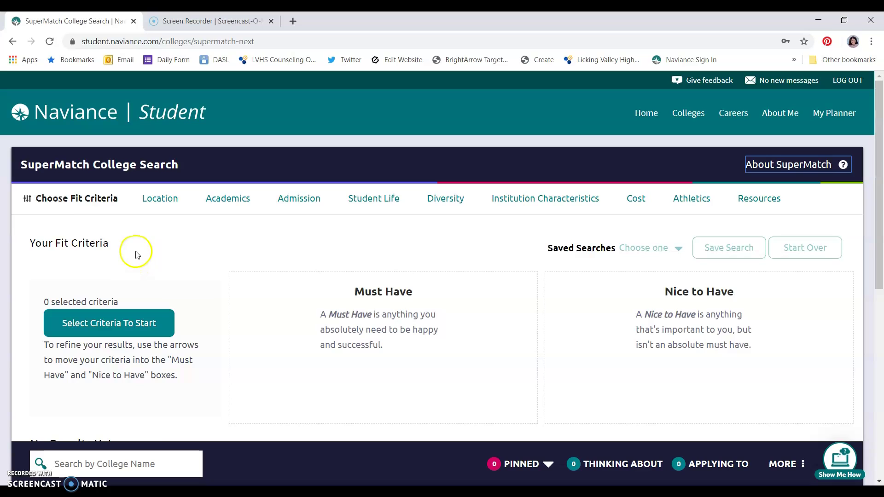
Add Ohio as the State or province in the Location criteria
{"action": "left_click", "coordinate": [155, 198]}
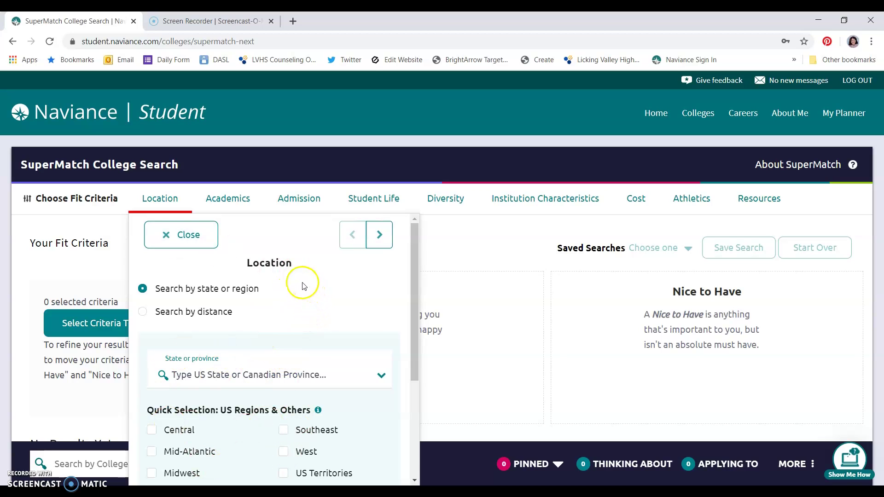
{"action": "scroll", "coordinate": [279, 292], "scroll_direction": "down", "scroll_amount": 1}
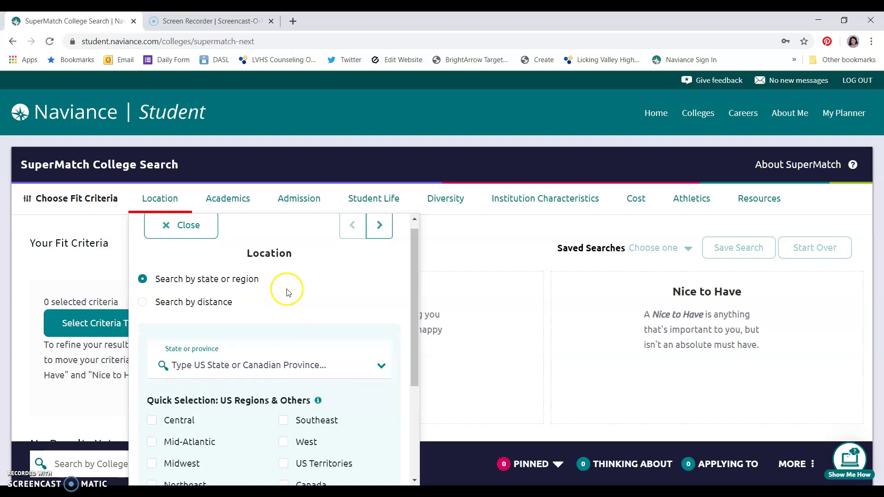
{"action": "scroll", "coordinate": [276, 371], "scroll_direction": "down", "scroll_amount": 2}
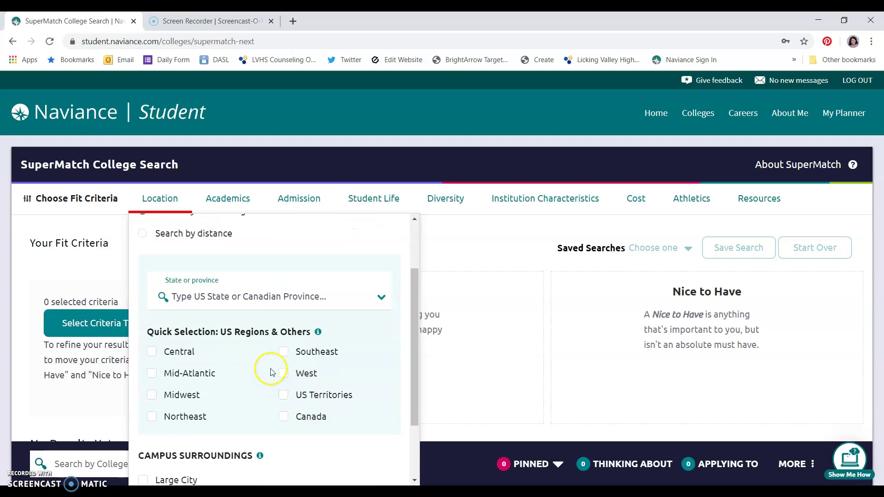
{"action": "scroll", "coordinate": [256, 364], "scroll_direction": "up", "scroll_amount": 3}
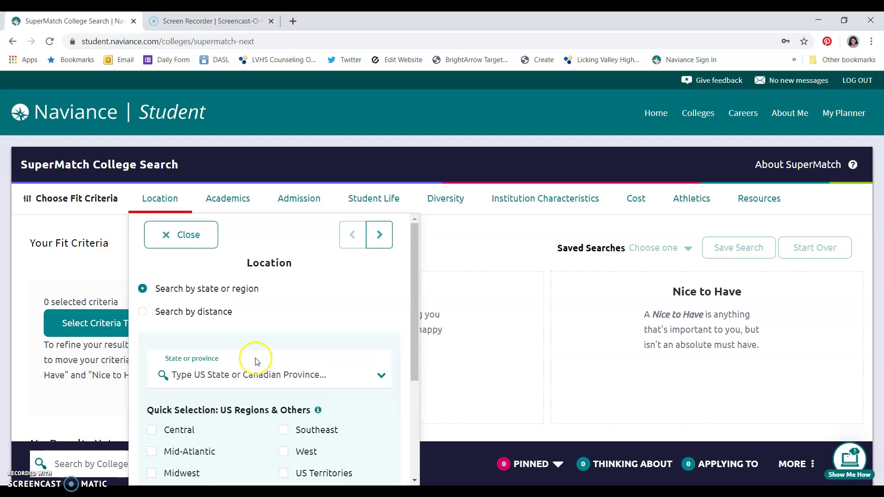
{"action": "left_click", "coordinate": [234, 369]}
{"action": "type", "text": "Ohio"}
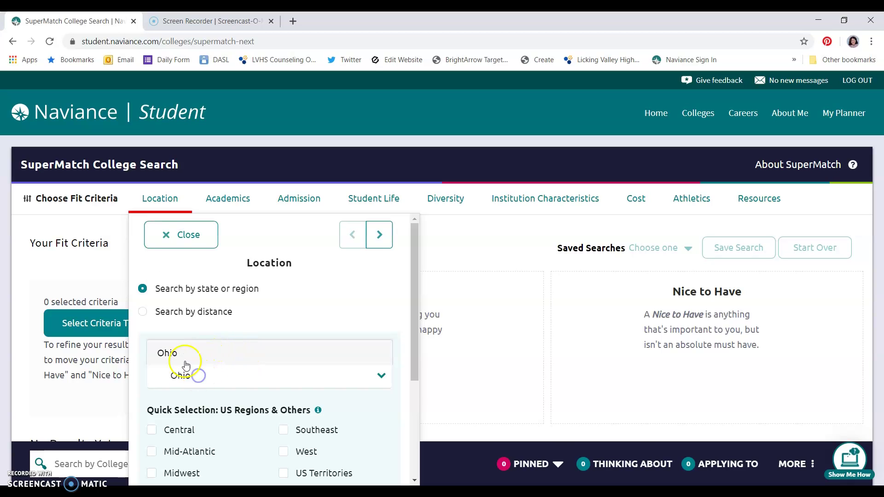
{"action": "left_click", "coordinate": [186, 365]}
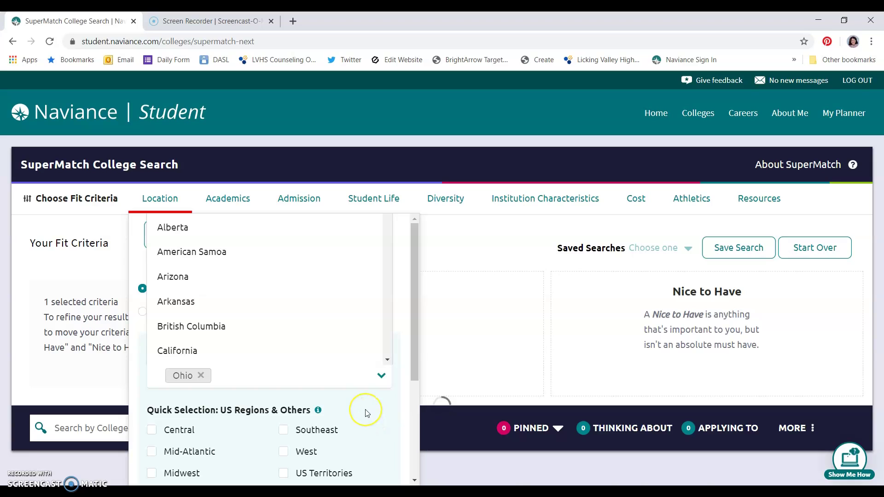
Require a Large City campus setting, then advance to the Academics criteria
{"action": "scroll", "coordinate": [365, 413], "scroll_direction": "down", "scroll_amount": 3}
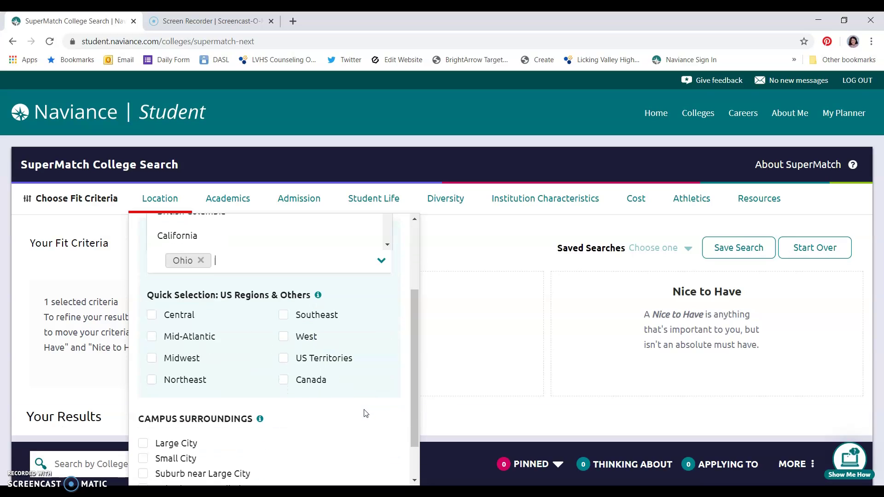
{"action": "scroll", "coordinate": [224, 339], "scroll_direction": "down", "scroll_amount": 1}
{"action": "scroll", "coordinate": [224, 339], "scroll_direction": "down", "scroll_amount": 1}
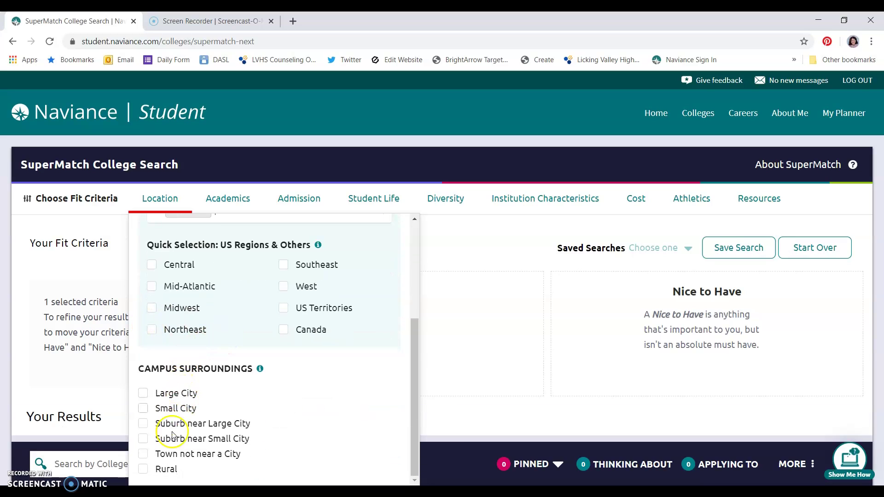
{"action": "left_click", "coordinate": [144, 397]}
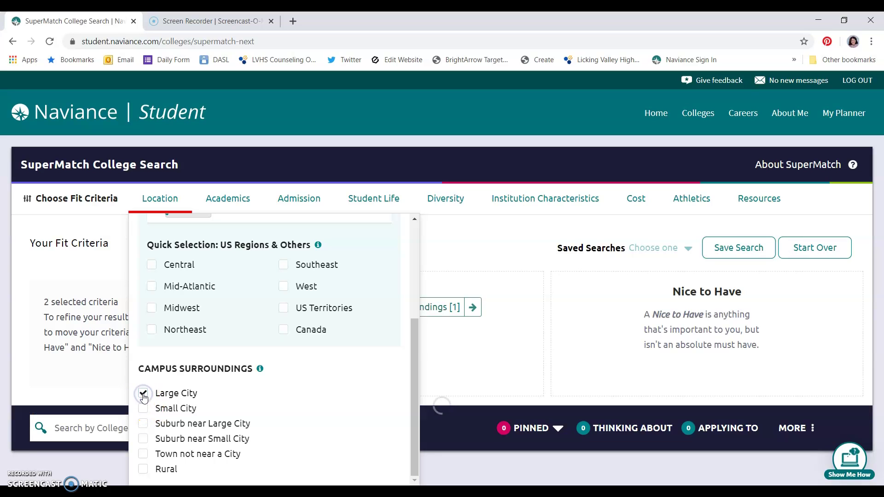
{"action": "scroll", "coordinate": [334, 387], "scroll_direction": "up", "scroll_amount": 4}
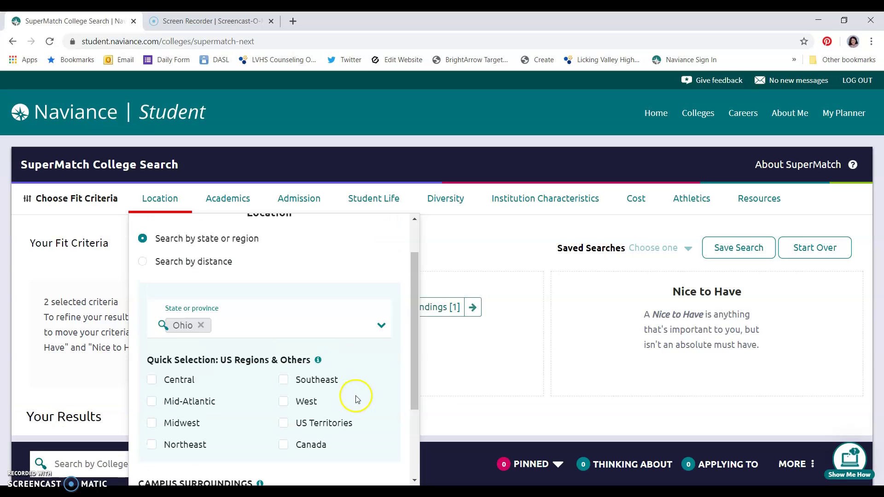
{"action": "left_click", "coordinate": [380, 235]}
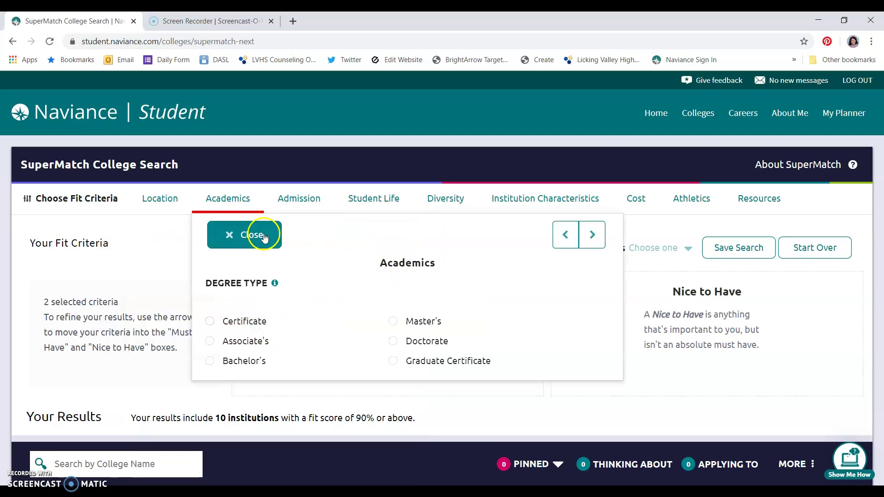
Require a Bachelor's degree type
{"action": "left_click", "coordinate": [249, 362]}
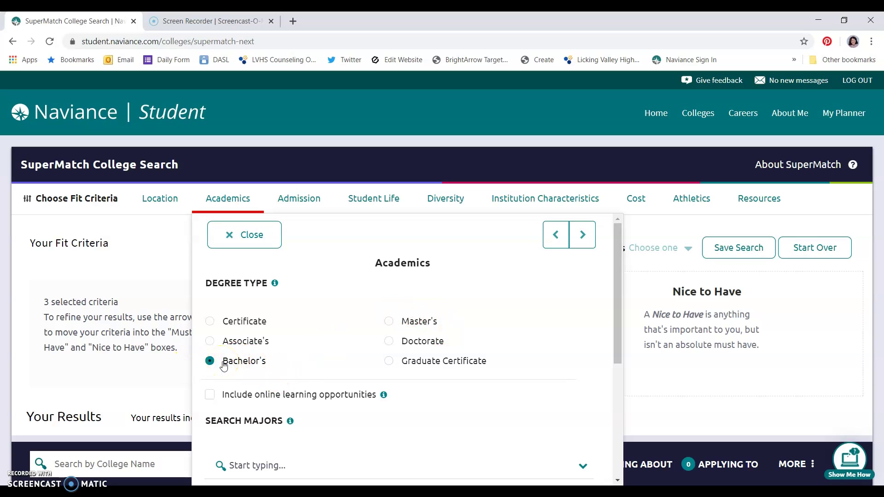
{"action": "scroll", "coordinate": [230, 361], "scroll_direction": "down", "scroll_amount": 1}
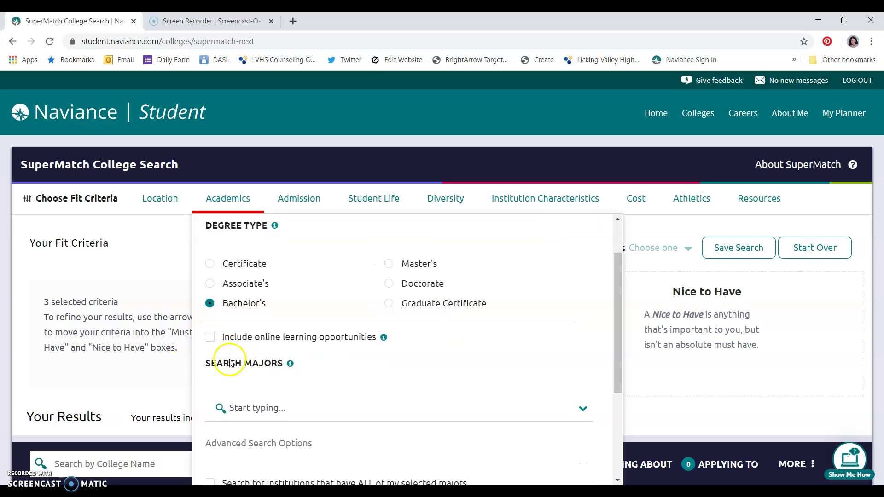
{"action": "scroll", "coordinate": [229, 360], "scroll_direction": "down", "scroll_amount": 1}
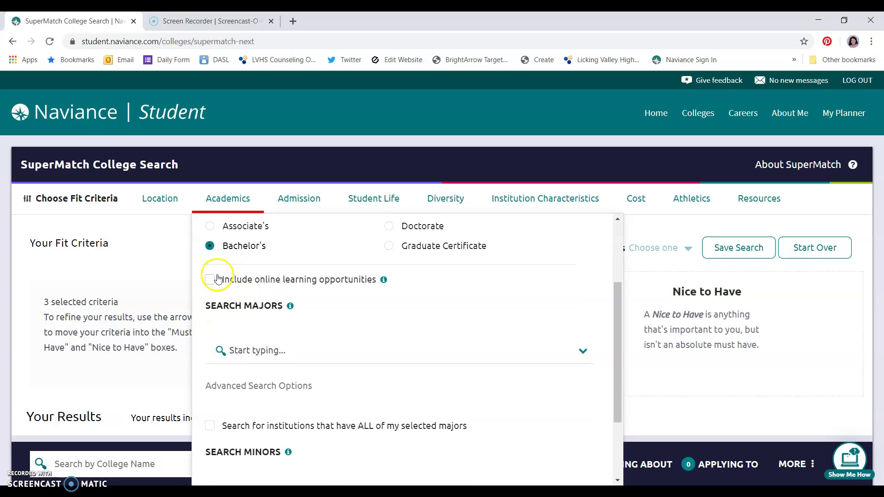
Search 'Arche', add the Archeology major, then advance to Admission criteria
{"action": "left_click", "coordinate": [273, 357]}
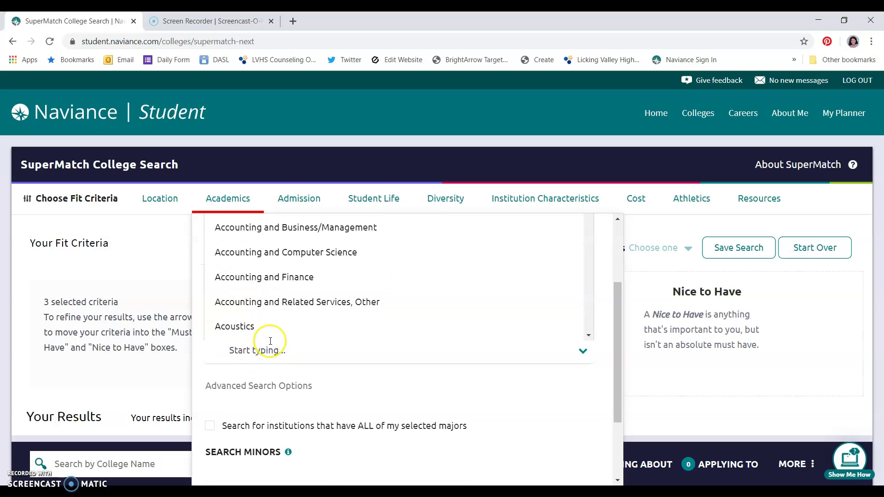
{"action": "type", "text": "Arche"}
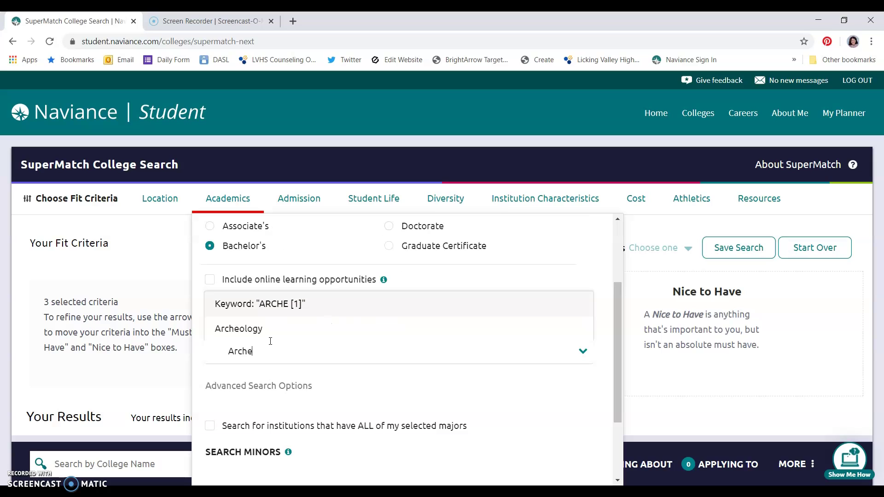
{"action": "left_click", "coordinate": [230, 333]}
{"action": "scroll", "coordinate": [355, 391], "scroll_direction": "down", "scroll_amount": 2}
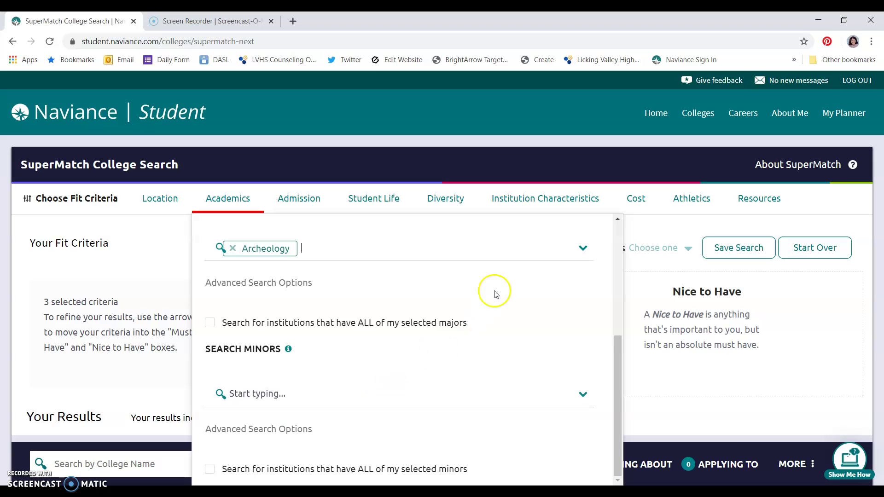
{"action": "scroll", "coordinate": [357, 331], "scroll_direction": "up", "scroll_amount": 5}
{"action": "left_click", "coordinate": [588, 225]}
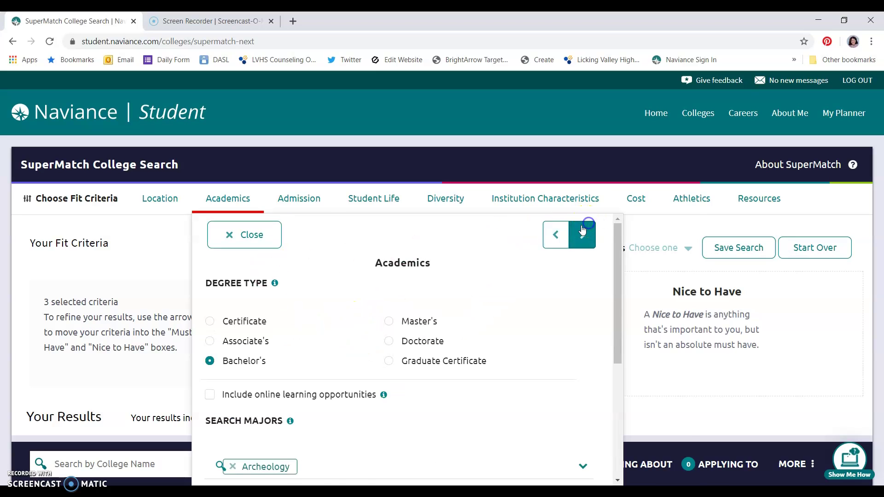
{"action": "scroll", "coordinate": [424, 281], "scroll_direction": "down", "scroll_amount": 1}
{"action": "scroll", "coordinate": [422, 281], "scroll_direction": "down", "scroll_amount": 2}
{"action": "scroll", "coordinate": [422, 278], "scroll_direction": "up", "scroll_amount": 3}
Enter a 3.5 GPA in Admission criteria, then advance to Student Life
{"action": "left_click", "coordinate": [421, 350]}
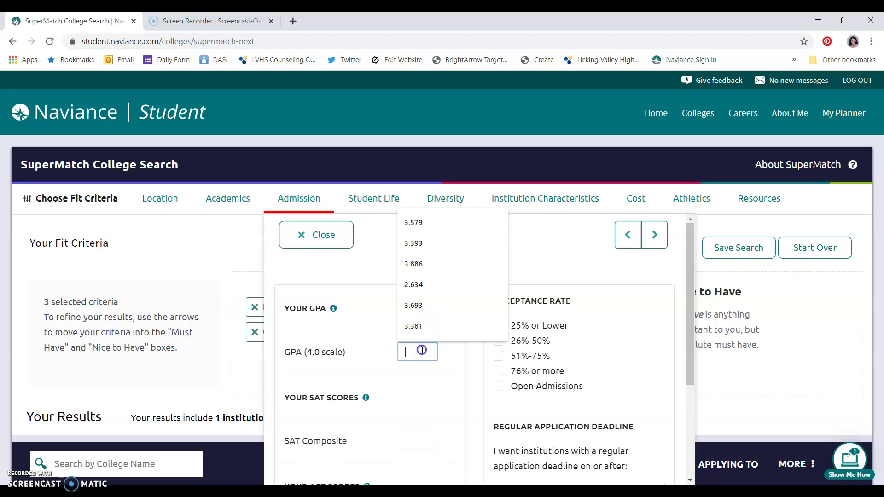
{"action": "type", "text": "3.5"}
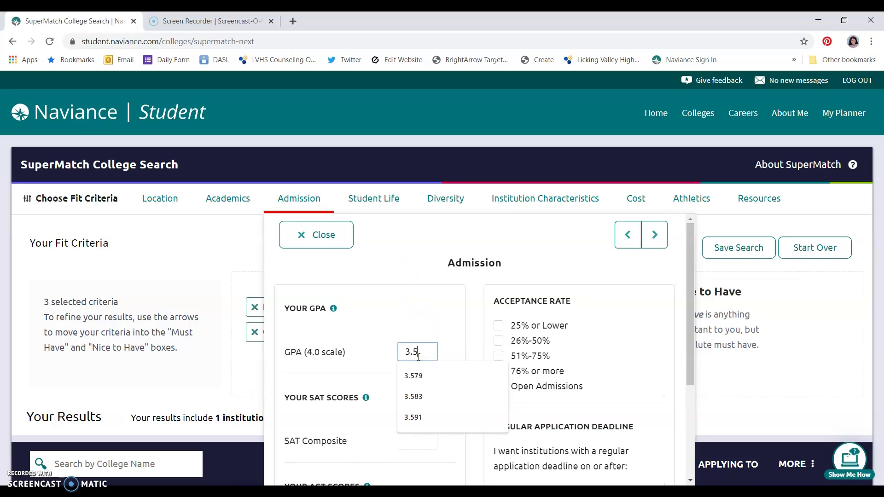
{"action": "left_click", "coordinate": [410, 316]}
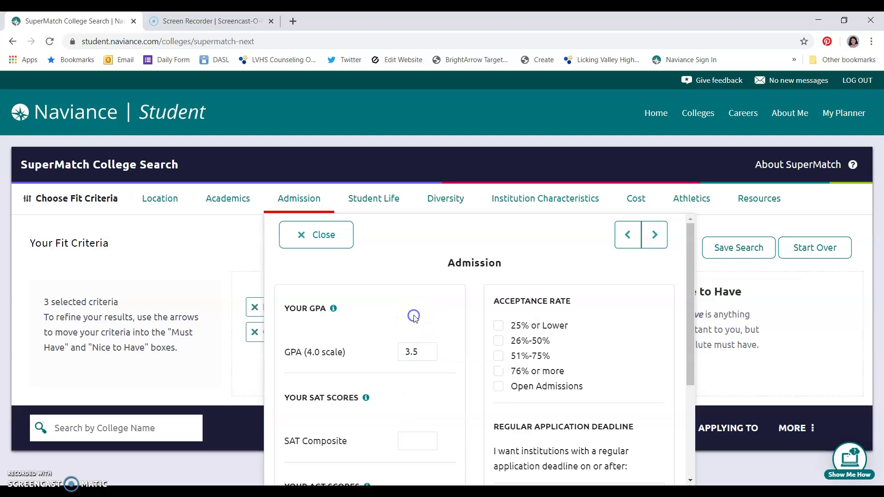
{"action": "scroll", "coordinate": [394, 337], "scroll_direction": "down", "scroll_amount": 3}
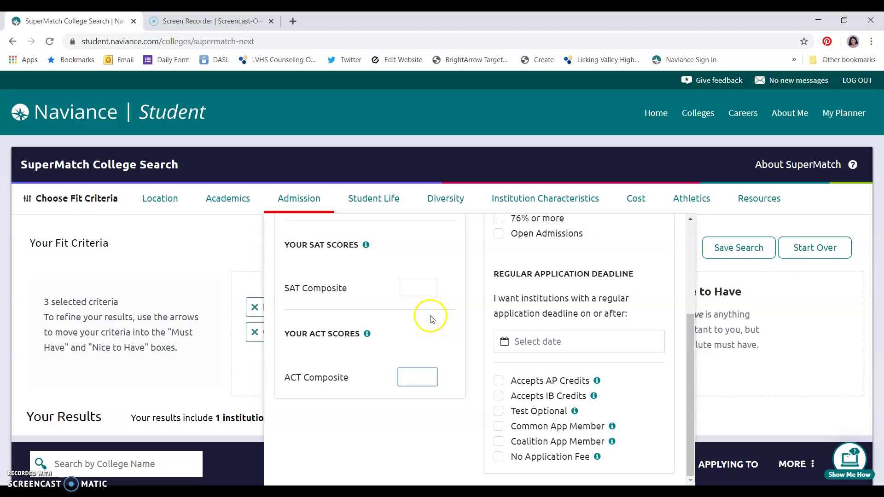
{"action": "scroll", "coordinate": [429, 314], "scroll_direction": "up", "scroll_amount": 1}
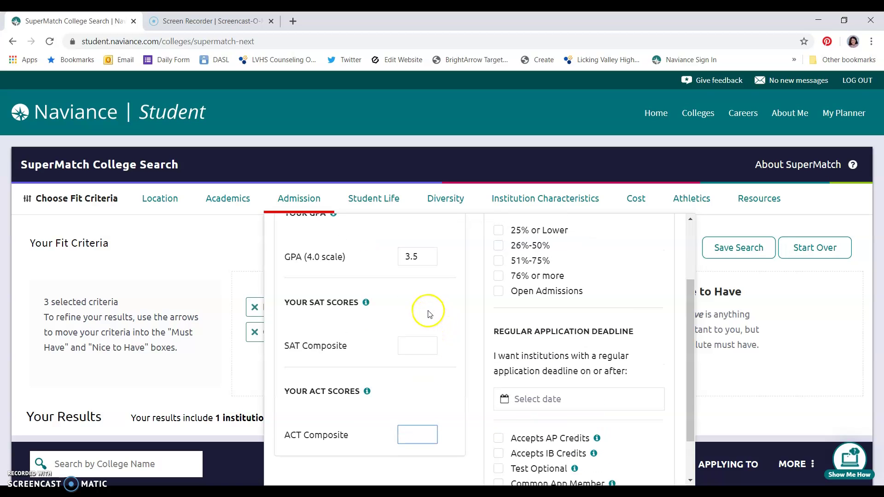
{"action": "scroll", "coordinate": [507, 325], "scroll_direction": "up", "scroll_amount": 1}
{"action": "scroll", "coordinate": [552, 368], "scroll_direction": "down", "scroll_amount": 2}
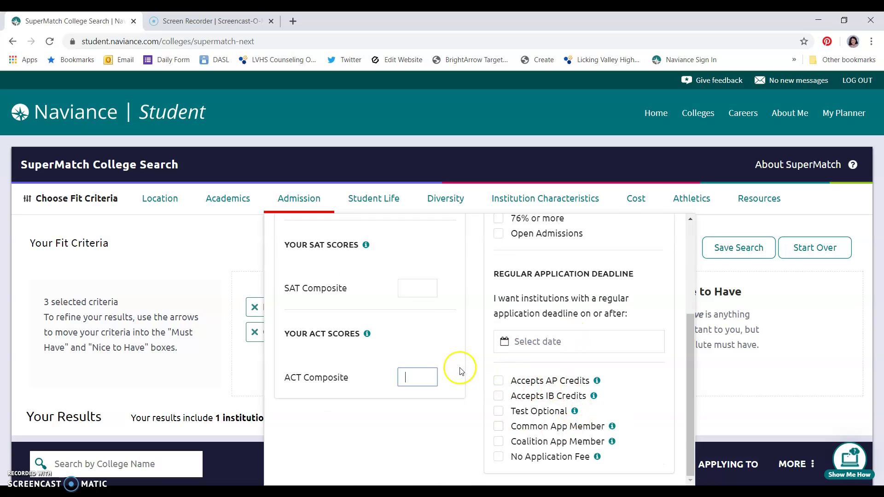
{"action": "scroll", "coordinate": [457, 367], "scroll_direction": "up", "scroll_amount": 3}
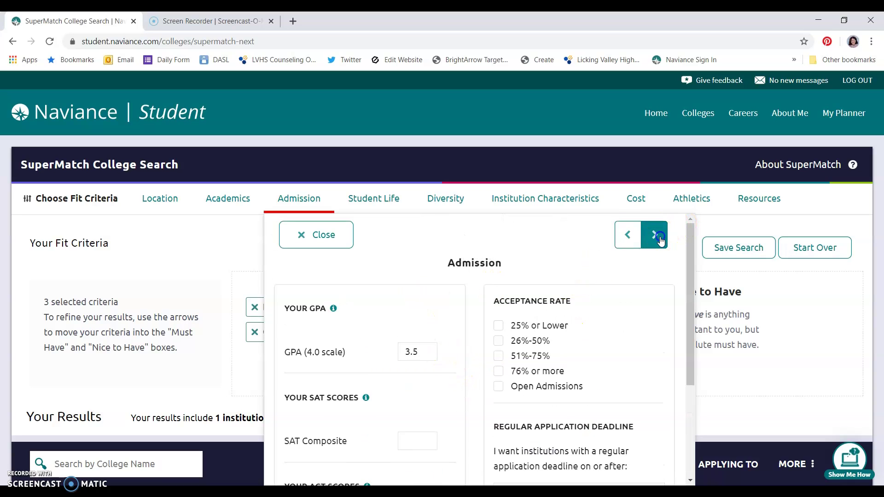
{"action": "left_click", "coordinate": [654, 234]}
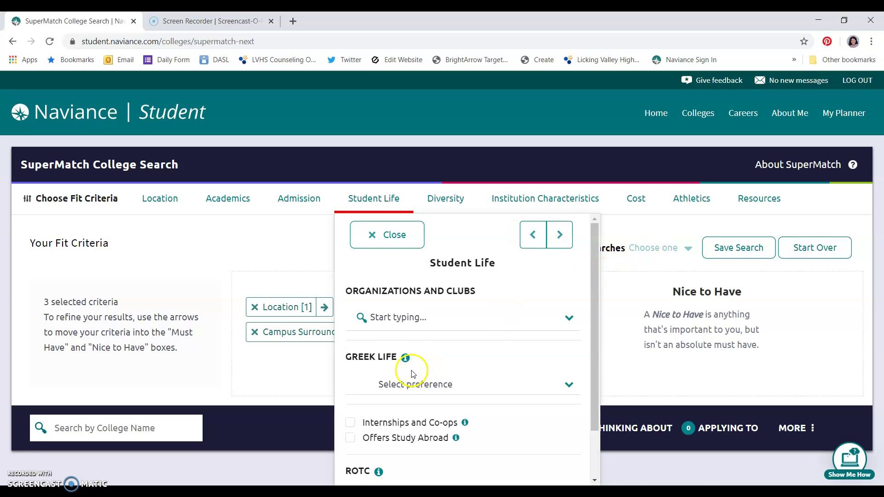
Look over the Student Life options and advance to the Diversity criteria
{"action": "scroll", "coordinate": [414, 322], "scroll_direction": "down", "scroll_amount": 1}
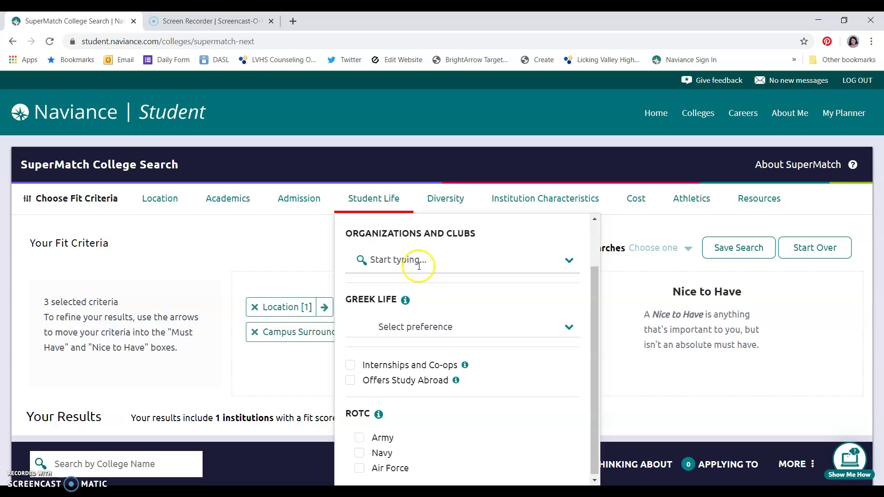
{"action": "scroll", "coordinate": [494, 349], "scroll_direction": "down", "scroll_amount": 1}
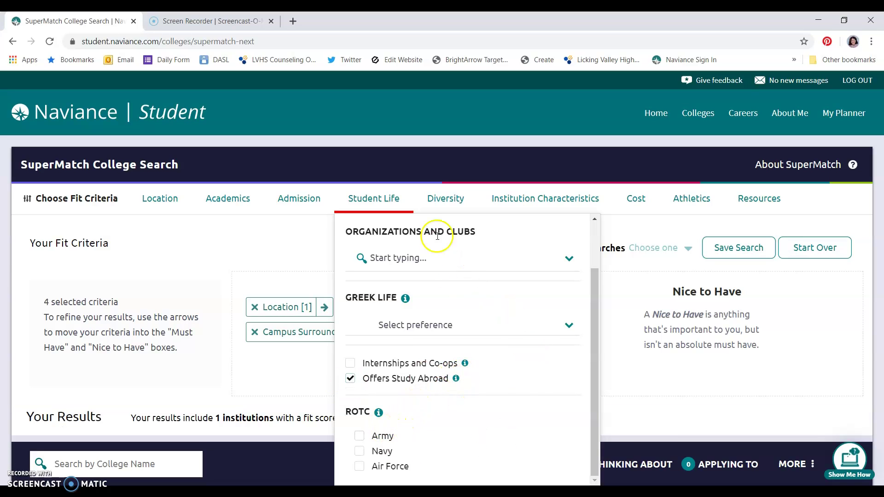
{"action": "scroll", "coordinate": [493, 316], "scroll_direction": "up", "scroll_amount": 2}
{"action": "left_click", "coordinate": [560, 236]}
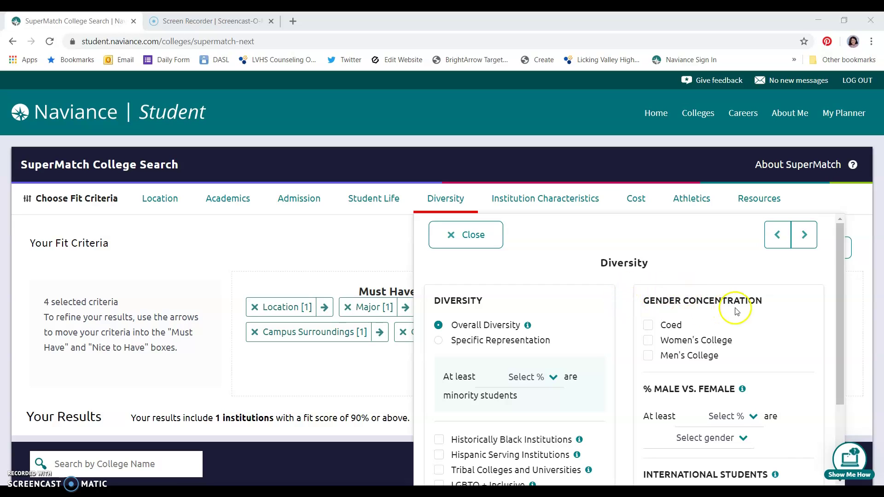
Scroll through the Diversity options without choosing any, then open Institution Characteristics
{"action": "scroll", "coordinate": [735, 313], "scroll_direction": "down", "scroll_amount": 2}
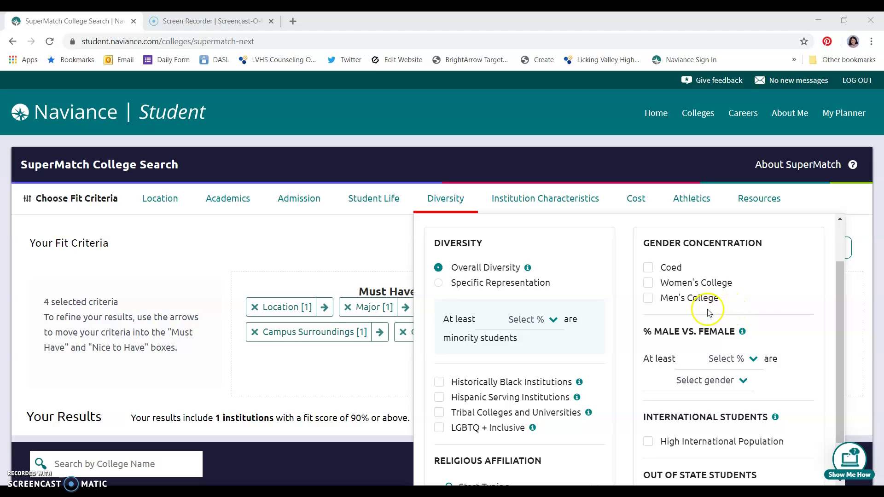
{"action": "scroll", "coordinate": [704, 315], "scroll_direction": "down", "scroll_amount": 1}
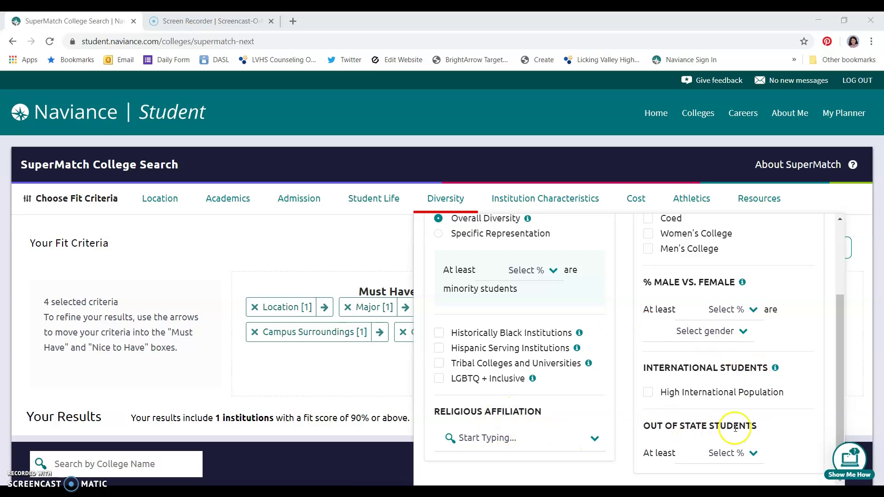
{"action": "scroll", "coordinate": [701, 310], "scroll_direction": "up", "scroll_amount": 3}
{"action": "left_click", "coordinate": [523, 198]}
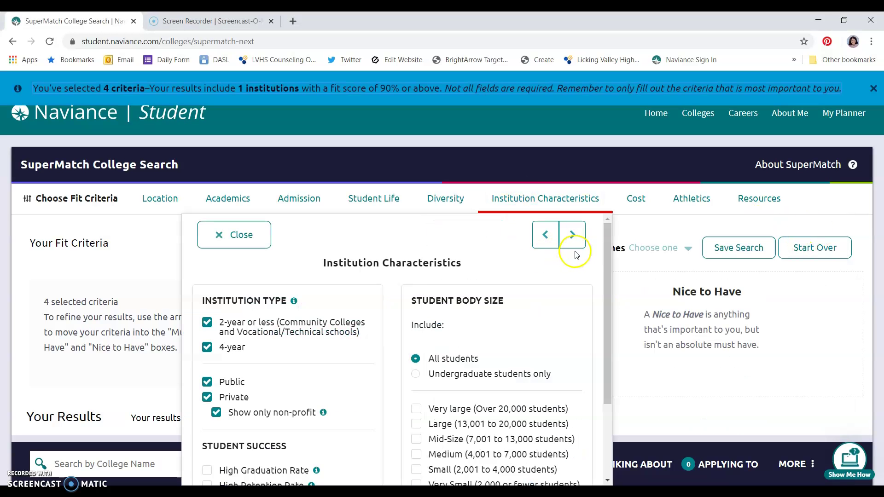
Limit student body size to Very large, Large and Mid-Size schools and require on-campus housing
{"action": "scroll", "coordinate": [472, 303], "scroll_direction": "down", "scroll_amount": 3}
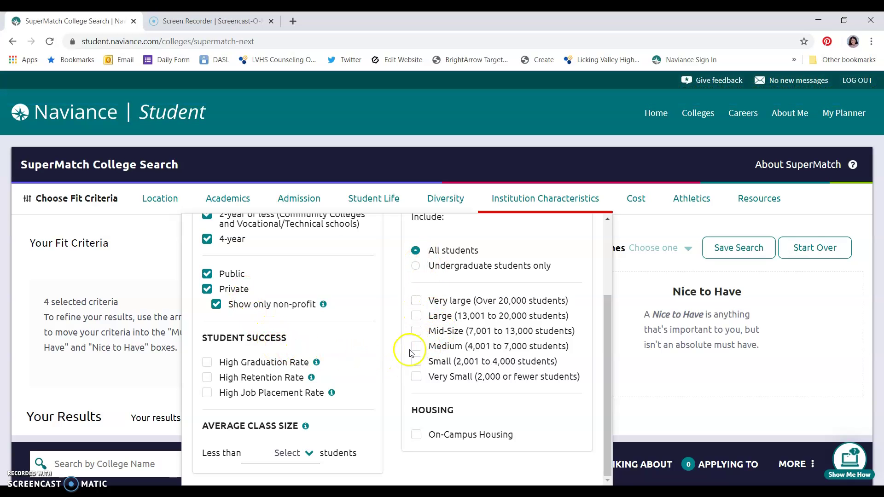
{"action": "left_click", "coordinate": [417, 316]}
{"action": "left_click", "coordinate": [415, 301]}
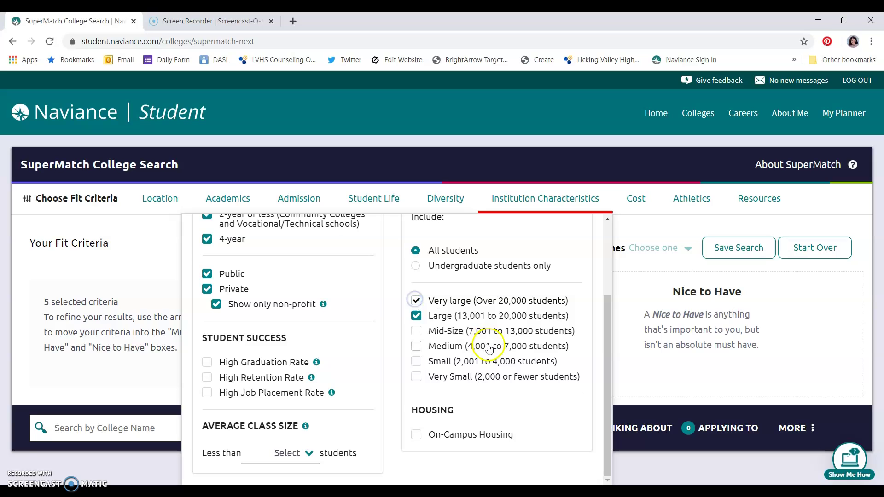
{"action": "left_click", "coordinate": [415, 332]}
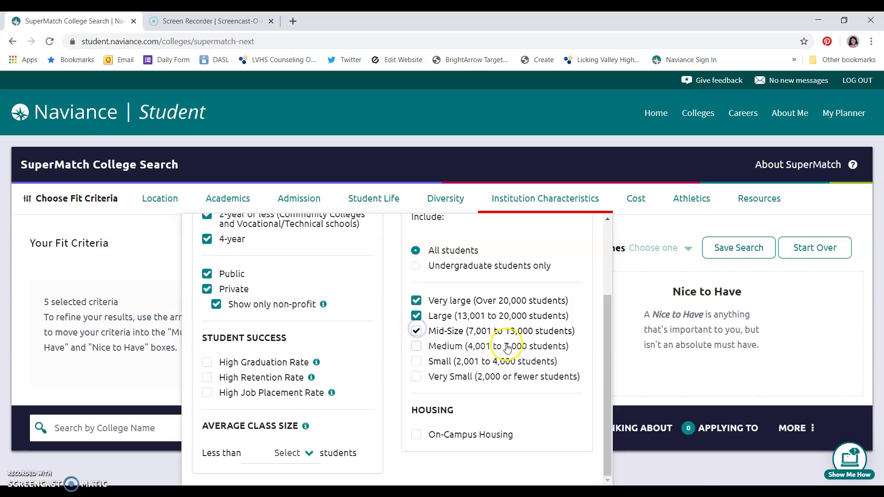
{"action": "left_click", "coordinate": [416, 435]}
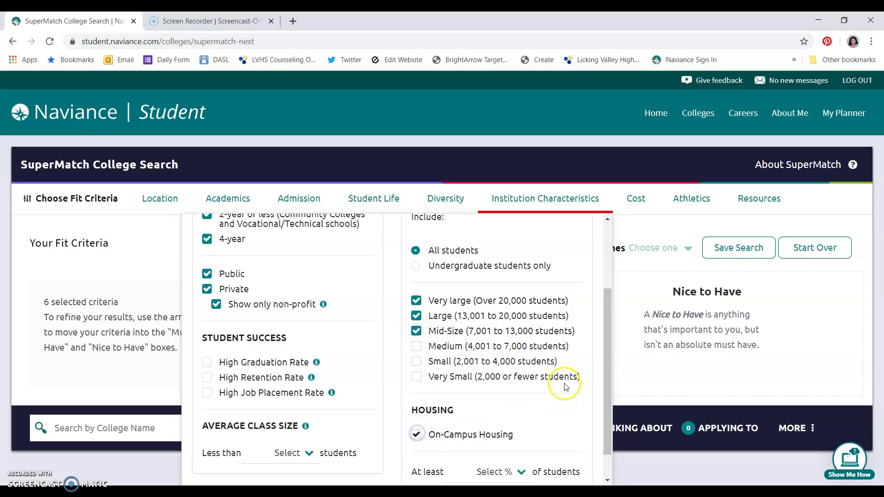
Skip past the Cost, Athletics and Resources criteria and close the criteria panel
{"action": "scroll", "coordinate": [505, 340], "scroll_direction": "down", "scroll_amount": 1}
{"action": "scroll", "coordinate": [507, 338], "scroll_direction": "up", "scroll_amount": 4}
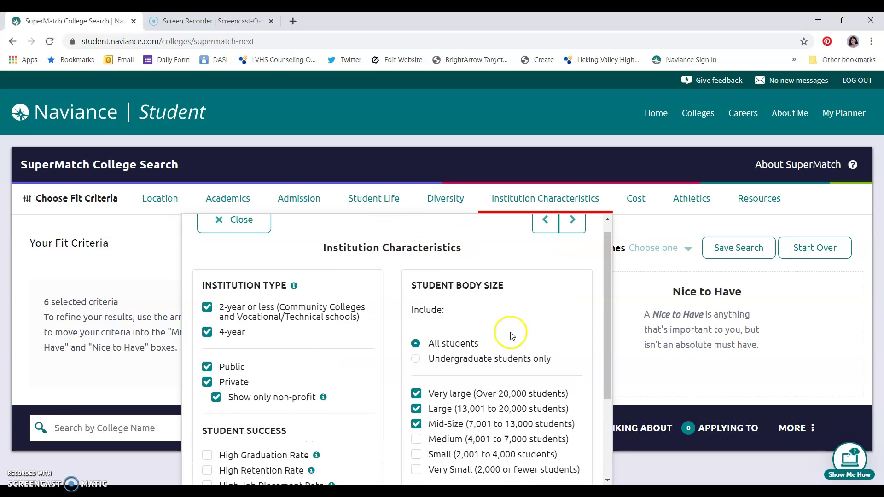
{"action": "left_click", "coordinate": [582, 236]}
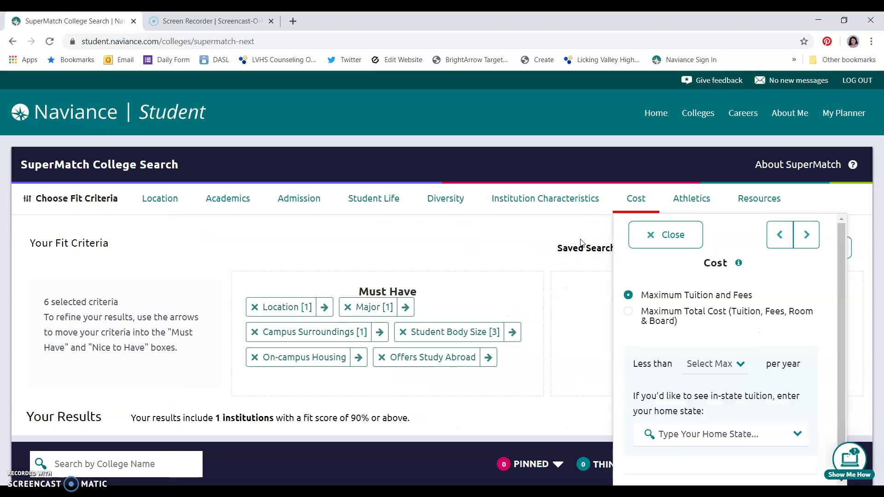
{"action": "left_click", "coordinate": [806, 235]}
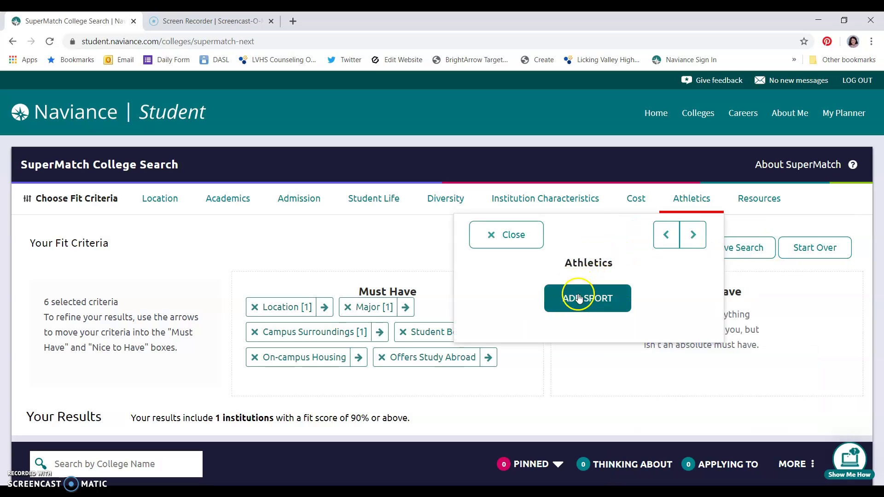
{"action": "left_click", "coordinate": [694, 238]}
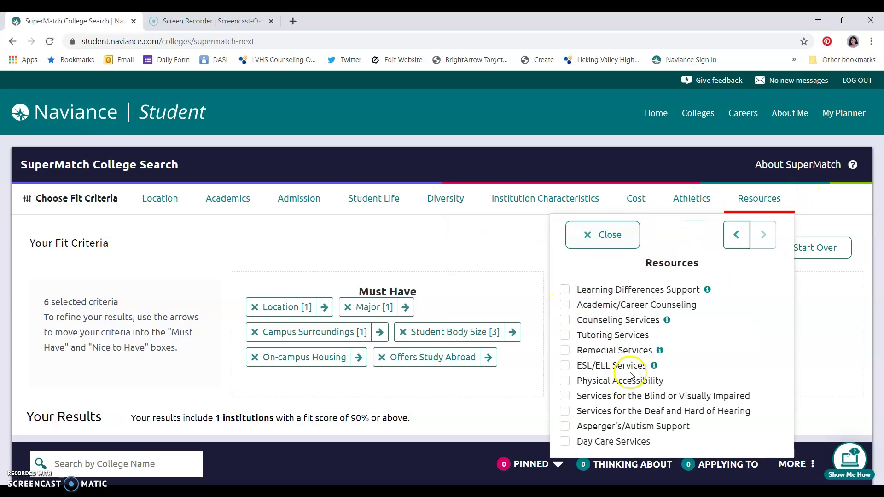
{"action": "left_click", "coordinate": [769, 232]}
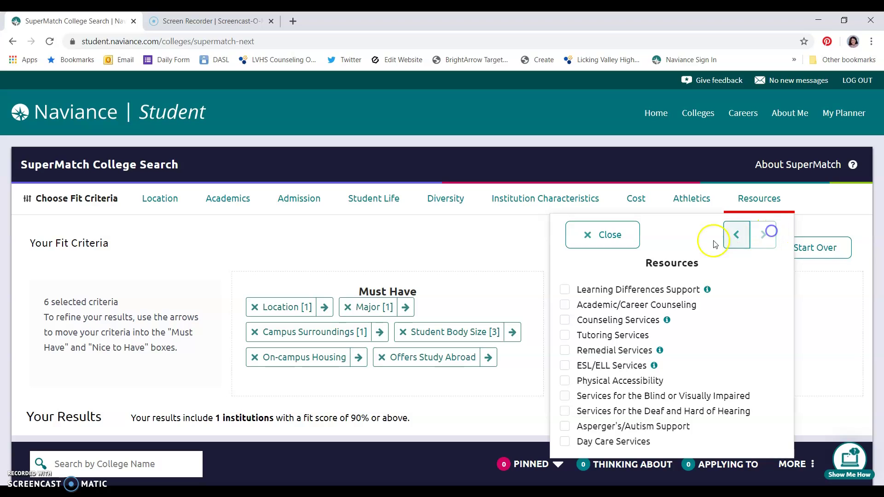
{"action": "left_click", "coordinate": [603, 236]}
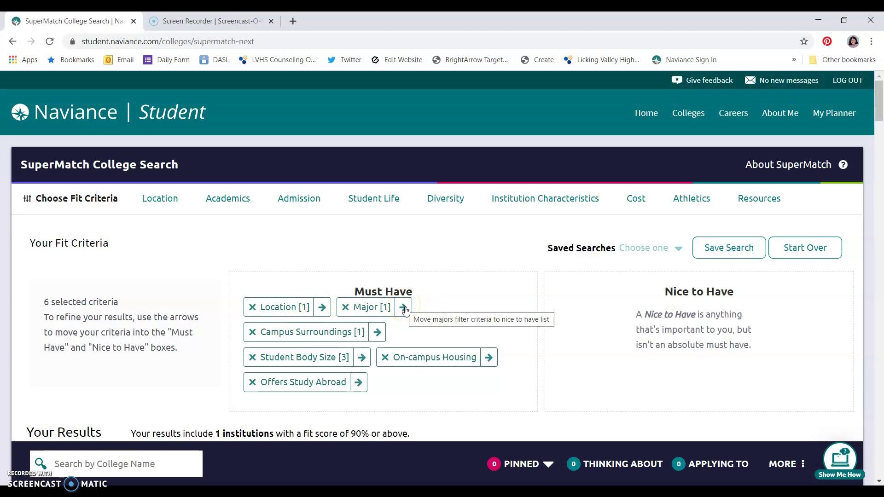
Move Campus Surroundings, Student Body Size and Offers Study Abroad into Nice to Have
{"action": "left_click", "coordinate": [380, 332]}
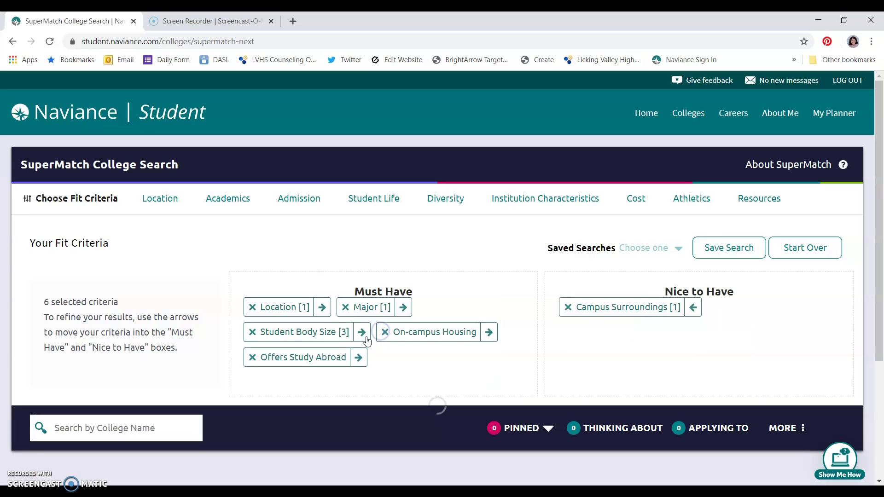
{"action": "left_click", "coordinate": [364, 333]}
{"action": "left_click", "coordinate": [484, 334]}
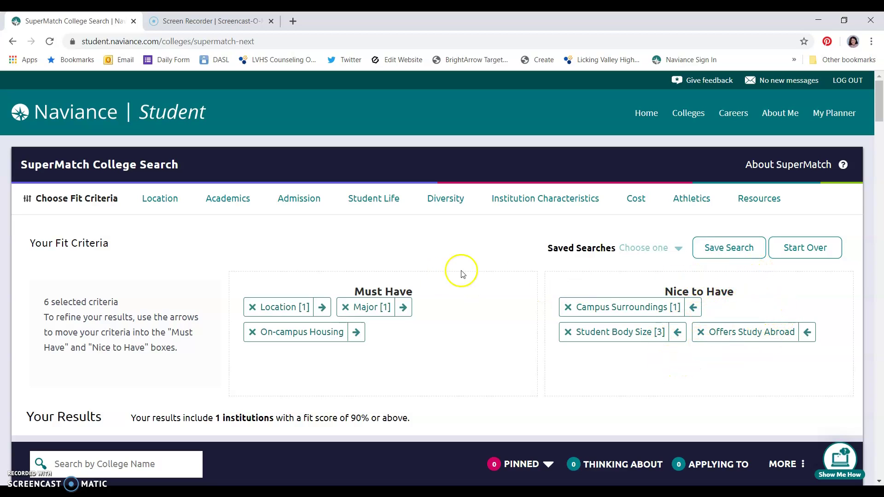
Bring up the results, led by University of Cincinnati-Main Campus at 100% fit
{"action": "scroll", "coordinate": [783, 319], "scroll_direction": "down", "scroll_amount": 2}
{"action": "scroll", "coordinate": [782, 319], "scroll_direction": "down", "scroll_amount": 2}
{"action": "scroll", "coordinate": [742, 308], "scroll_direction": "down", "scroll_amount": 1}
{"action": "scroll", "coordinate": [587, 273], "scroll_direction": "down", "scroll_amount": 2}
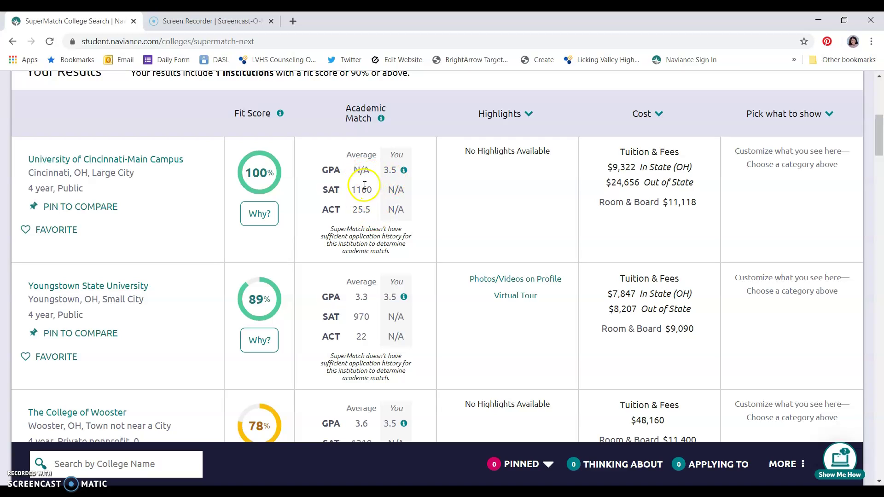
{"action": "scroll", "coordinate": [341, 212], "scroll_direction": "down", "scroll_amount": 2}
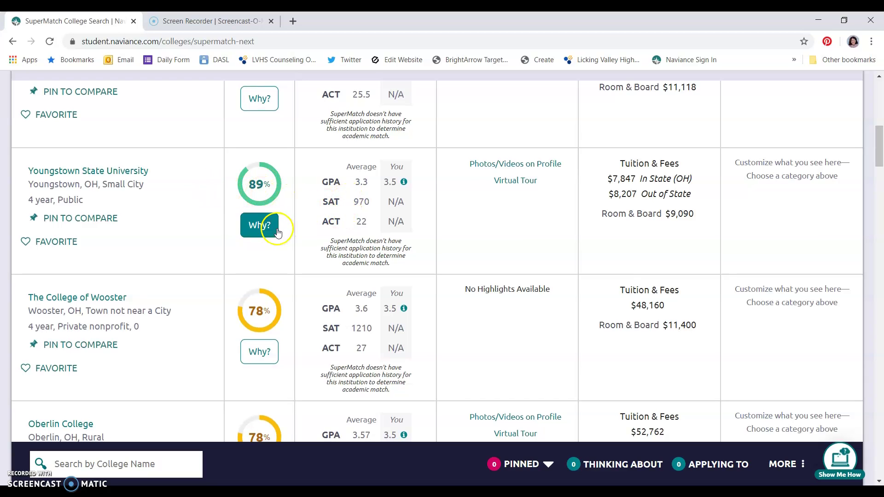
{"action": "left_click", "coordinate": [263, 227]}
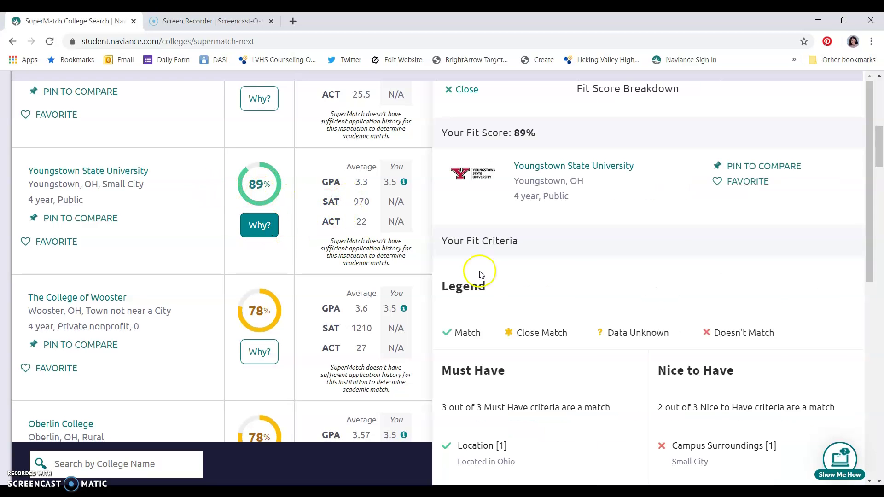
{"action": "scroll", "coordinate": [681, 246], "scroll_direction": "down", "scroll_amount": 2}
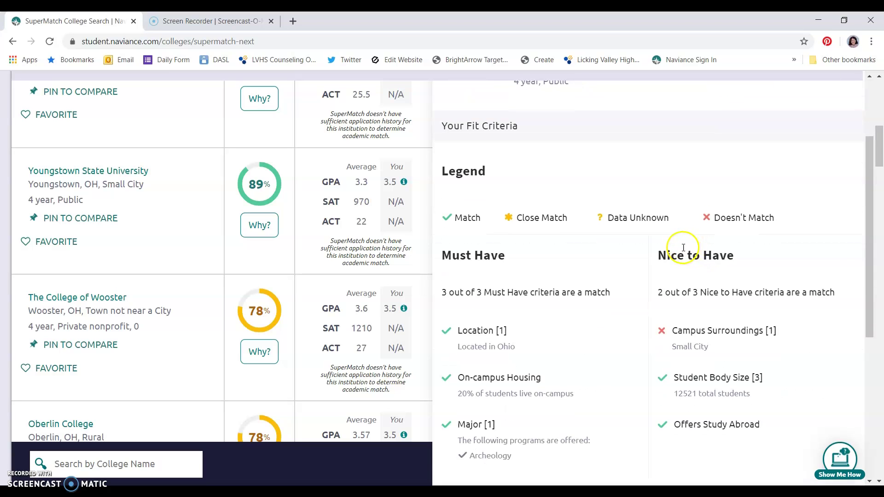
{"action": "scroll", "coordinate": [666, 243], "scroll_direction": "down", "scroll_amount": 1}
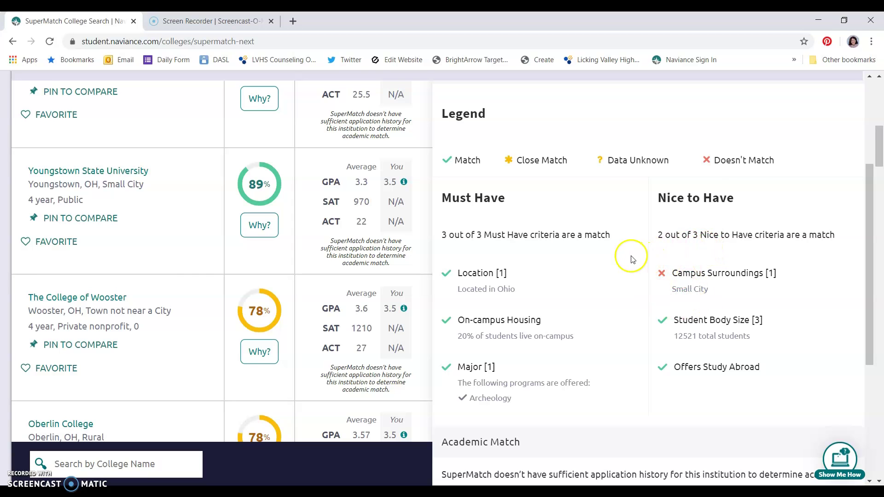
{"action": "scroll", "coordinate": [599, 230], "scroll_direction": "up", "scroll_amount": 6}
{"action": "left_click", "coordinate": [456, 91]}
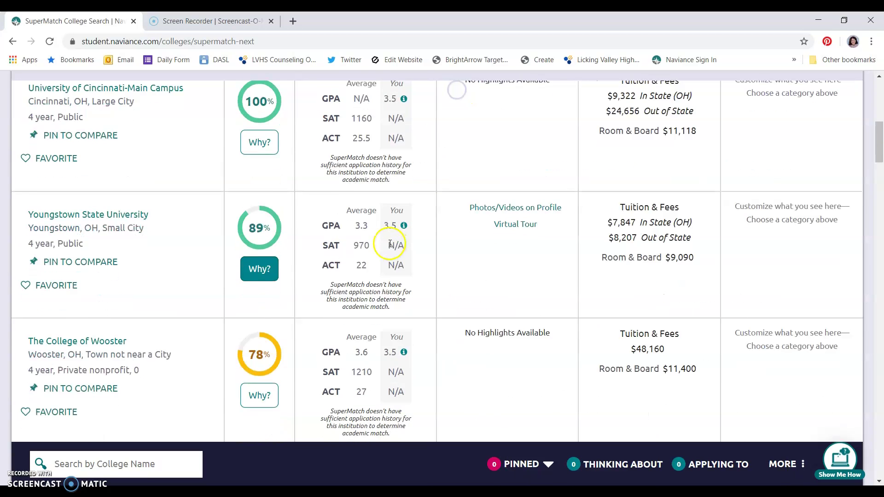
{"action": "scroll", "coordinate": [138, 196], "scroll_direction": "down", "scroll_amount": 4}
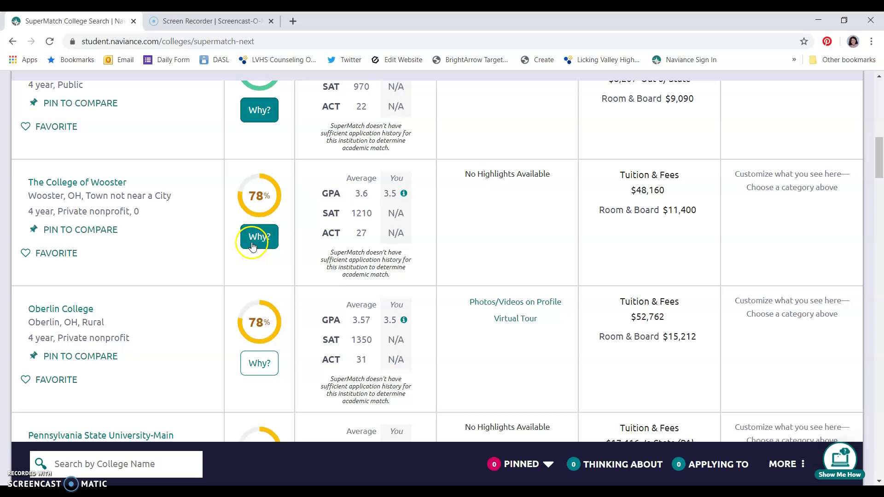
{"action": "scroll", "coordinate": [180, 223], "scroll_direction": "down", "scroll_amount": 2}
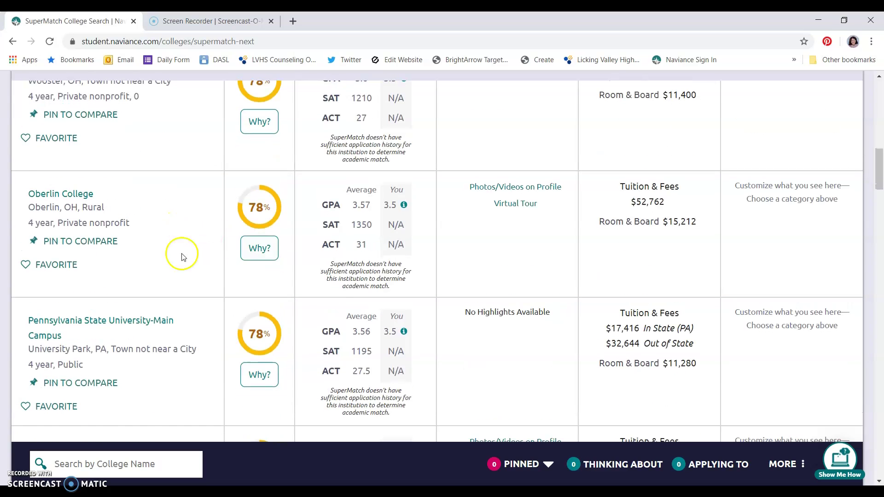
{"action": "scroll", "coordinate": [178, 252], "scroll_direction": "down", "scroll_amount": 3}
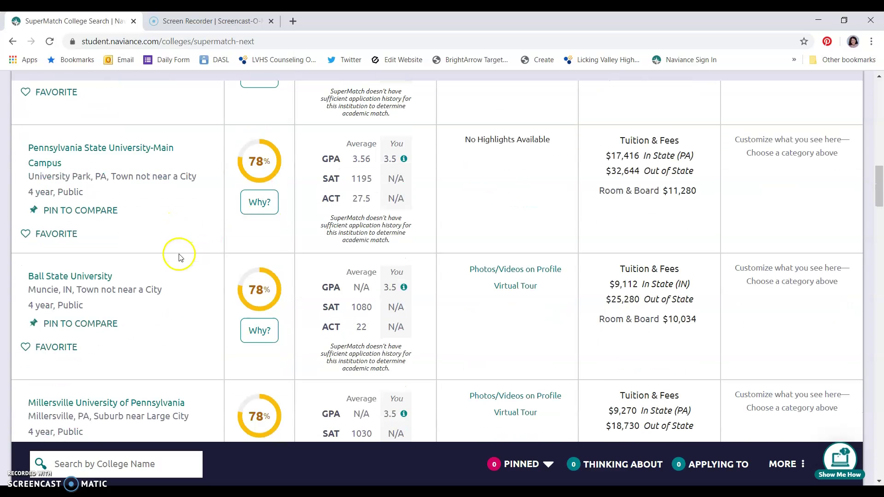
{"action": "left_click", "coordinate": [267, 208]}
{"action": "scroll", "coordinate": [622, 290], "scroll_direction": "down", "scroll_amount": 2}
{"action": "scroll", "coordinate": [621, 290], "scroll_direction": "down", "scroll_amount": 2}
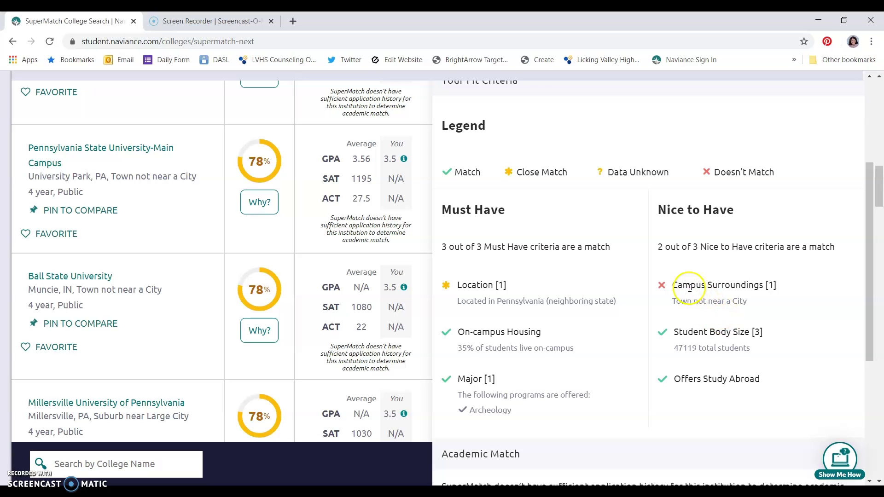
{"action": "scroll", "coordinate": [704, 304], "scroll_direction": "up", "scroll_amount": 4}
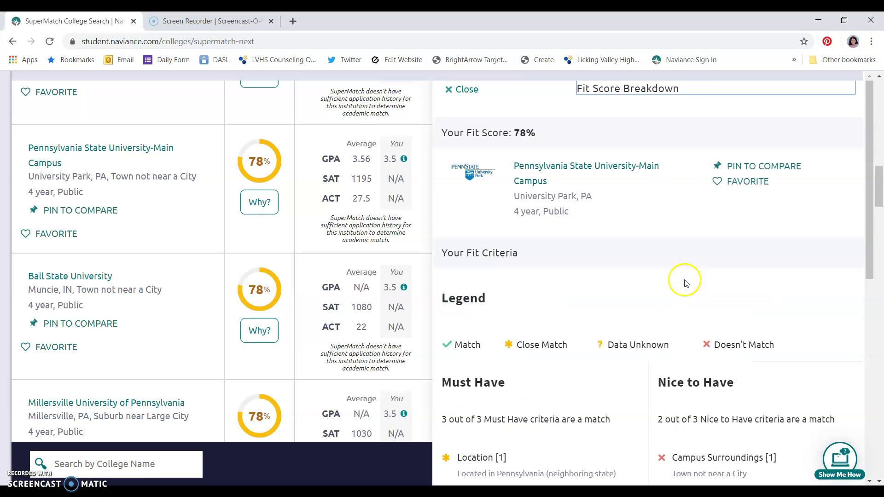
{"action": "left_click", "coordinate": [458, 89]}
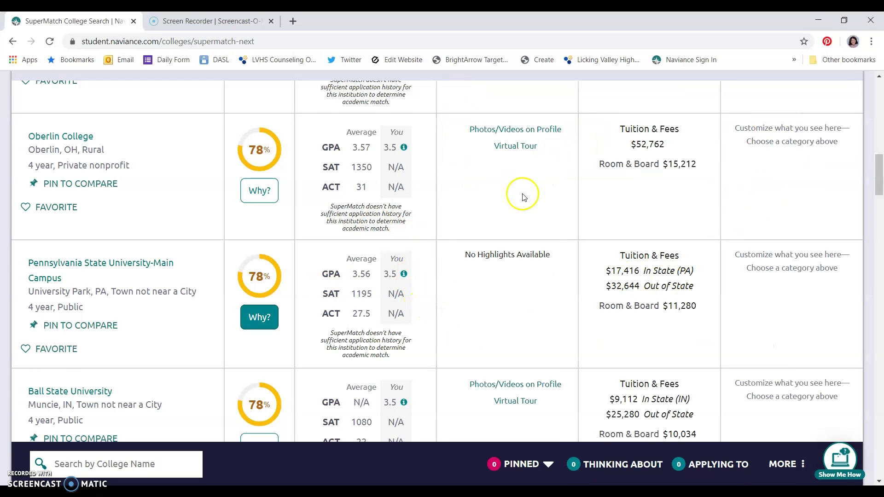
{"action": "scroll", "coordinate": [511, 205], "scroll_direction": "up", "scroll_amount": 2}
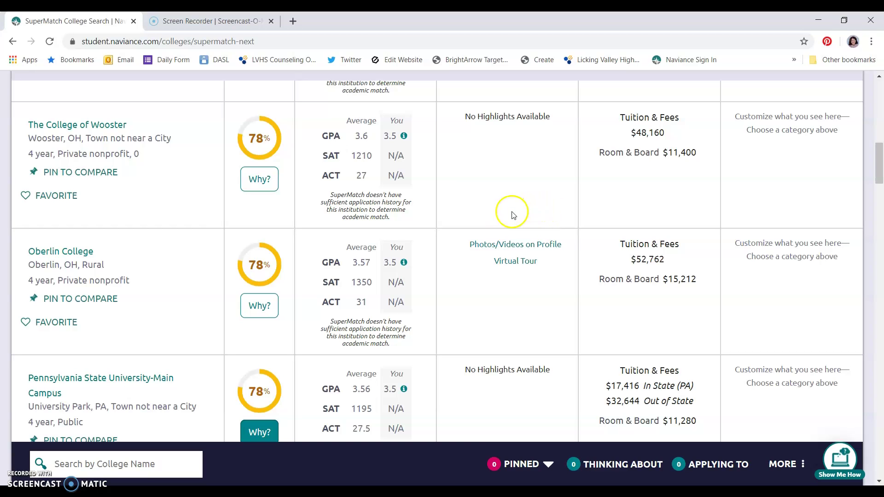
{"action": "scroll", "coordinate": [544, 210], "scroll_direction": "up", "scroll_amount": 10}
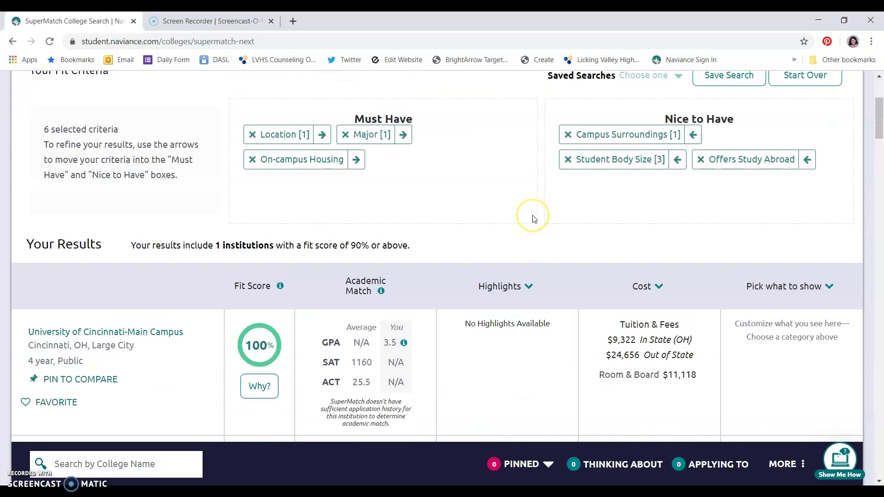
{"action": "scroll", "coordinate": [534, 219], "scroll_direction": "up", "scroll_amount": 3}
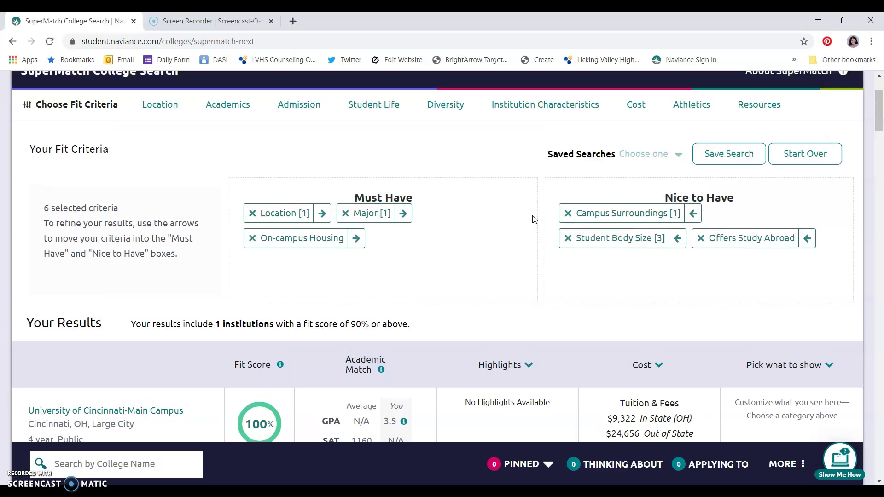
{"action": "scroll", "coordinate": [534, 219], "scroll_direction": "down", "scroll_amount": 7}
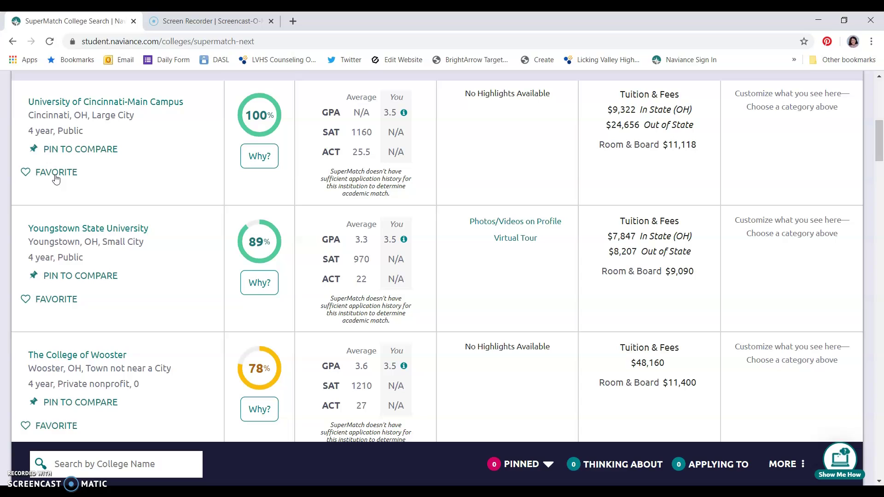
Open the University of Cincinnati-Main Campus profile and review its Studies, Student Life, Admissions and Costs
{"action": "left_click", "coordinate": [97, 101]}
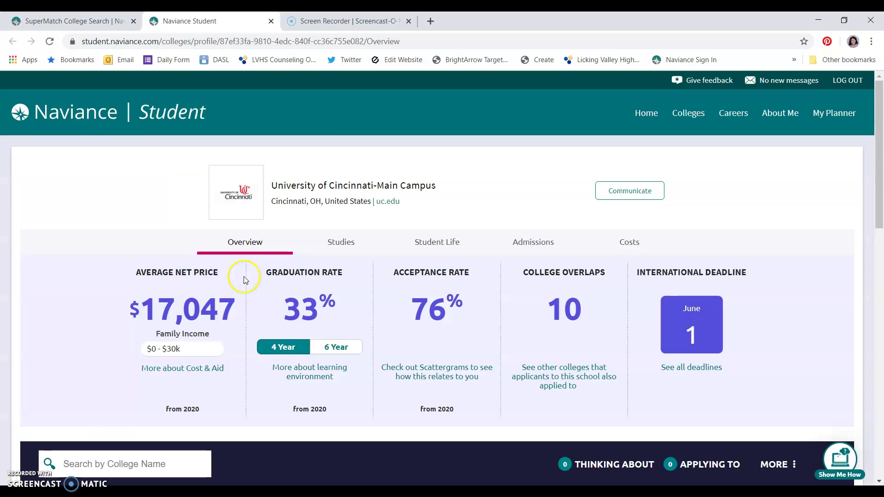
{"action": "scroll", "coordinate": [519, 310], "scroll_direction": "down", "scroll_amount": 1}
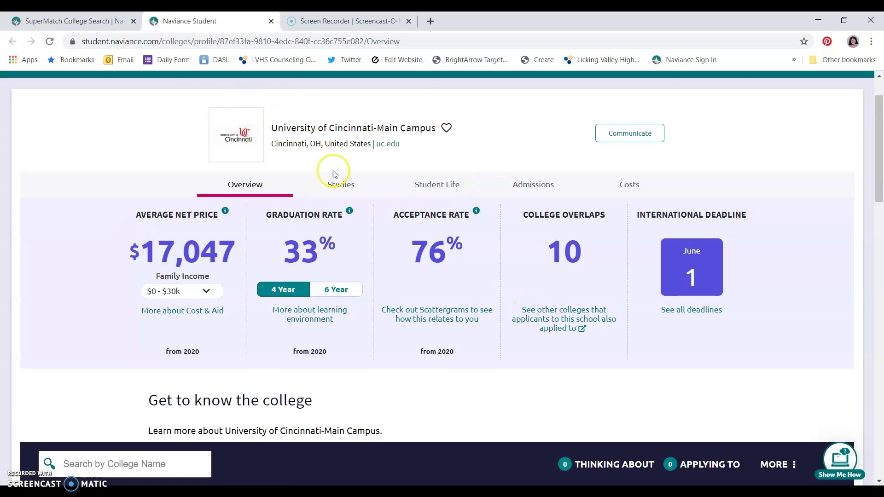
{"action": "left_click", "coordinate": [340, 187]}
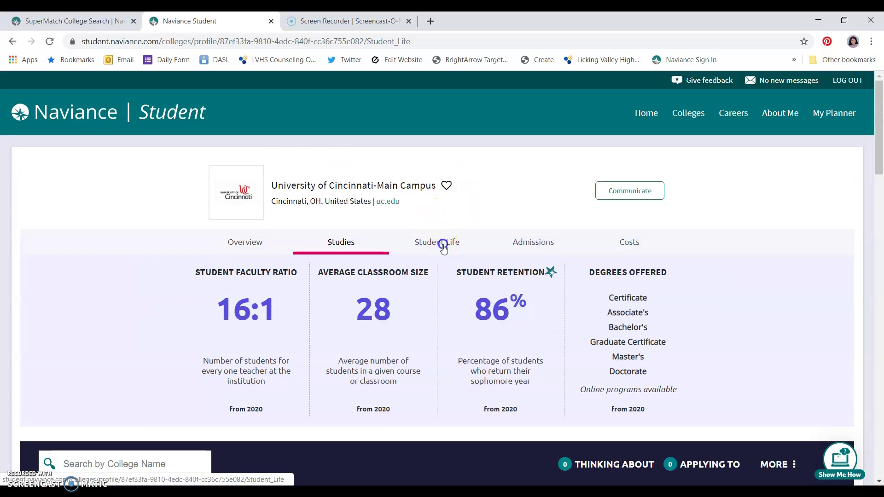
{"action": "left_click", "coordinate": [440, 242]}
{"action": "left_click", "coordinate": [532, 240]}
{"action": "left_click", "coordinate": [629, 241]}
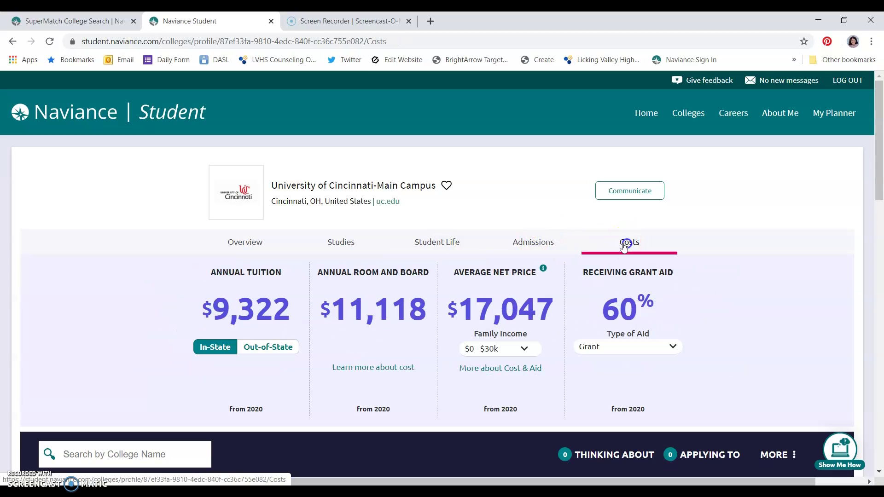
Open the college's uc.edu website from its profile
{"action": "left_click", "coordinate": [619, 194]}
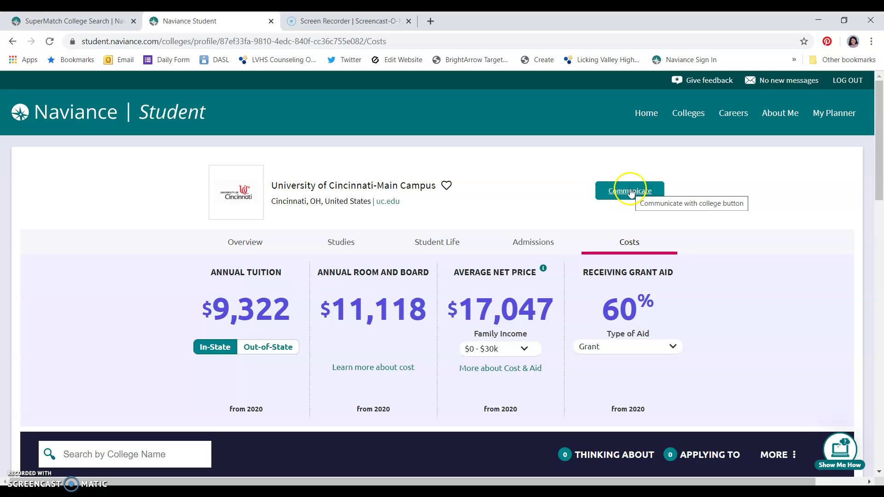
{"action": "left_click", "coordinate": [424, 187]}
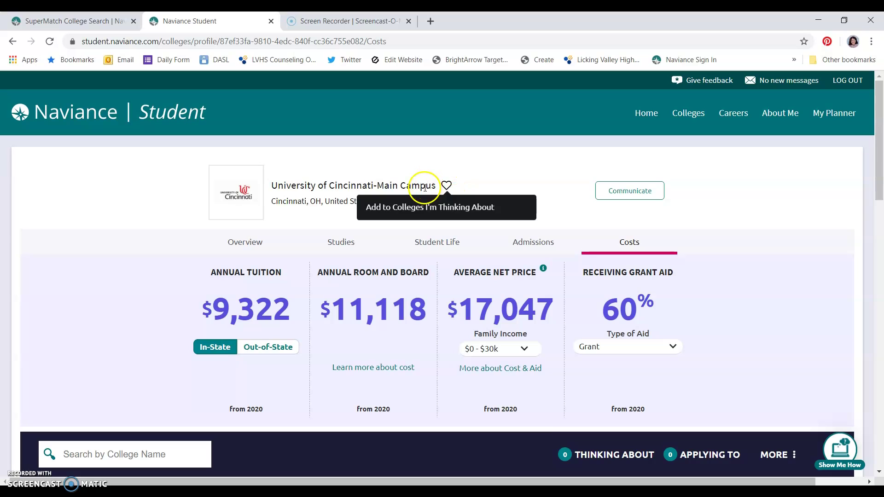
{"action": "left_click", "coordinate": [234, 198]}
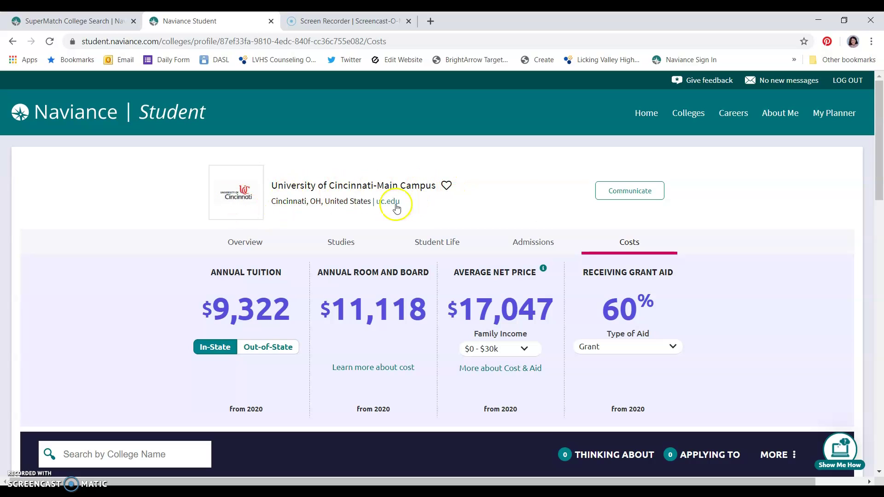
{"action": "left_click", "coordinate": [393, 203]}
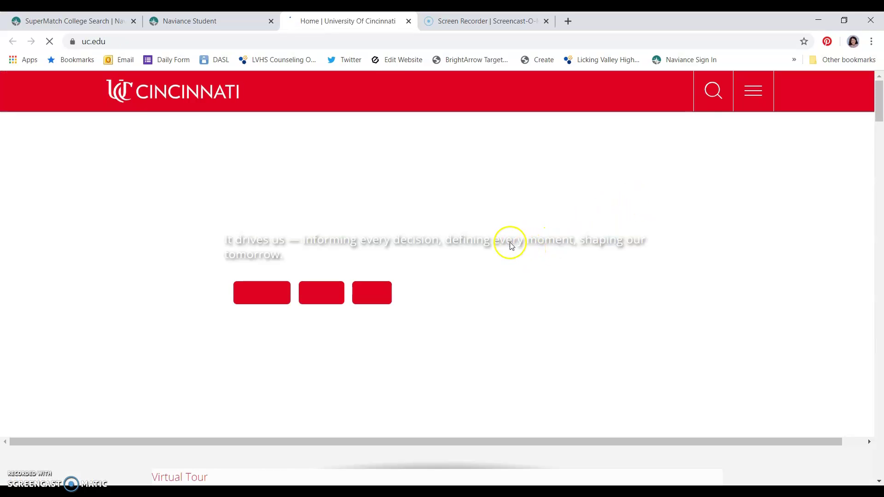
Scroll through the uc.edu homepage, then go back to Cincinnati's Costs page in Naviance
{"action": "scroll", "coordinate": [375, 253], "scroll_direction": "down", "scroll_amount": 1}
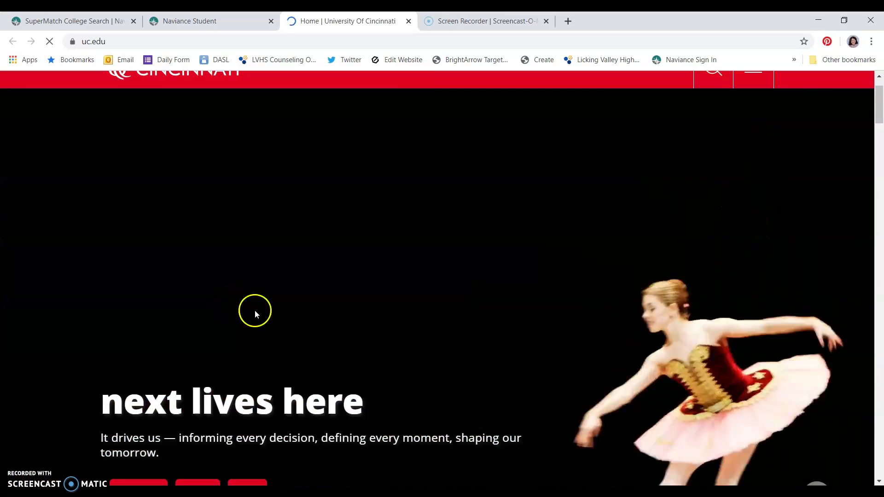
{"action": "scroll", "coordinate": [508, 181], "scroll_direction": "down", "scroll_amount": 1}
{"action": "scroll", "coordinate": [509, 181], "scroll_direction": "down", "scroll_amount": 14}
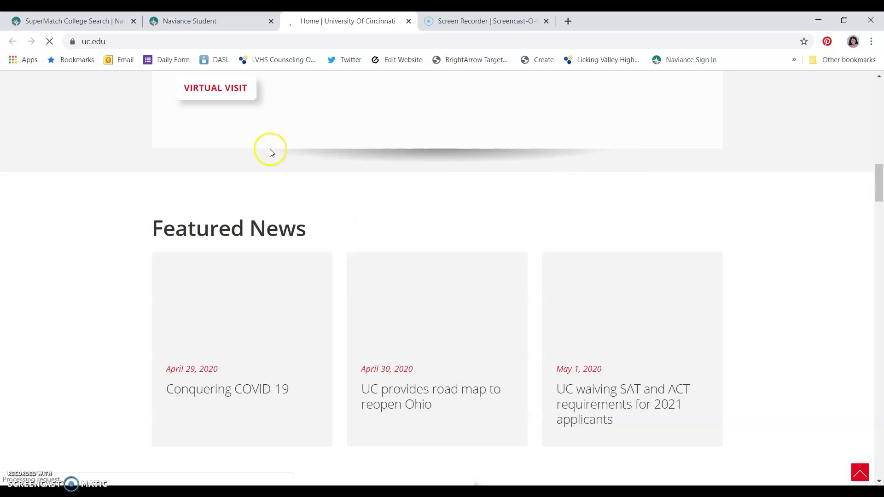
{"action": "scroll", "coordinate": [225, 146], "scroll_direction": "up", "scroll_amount": 5}
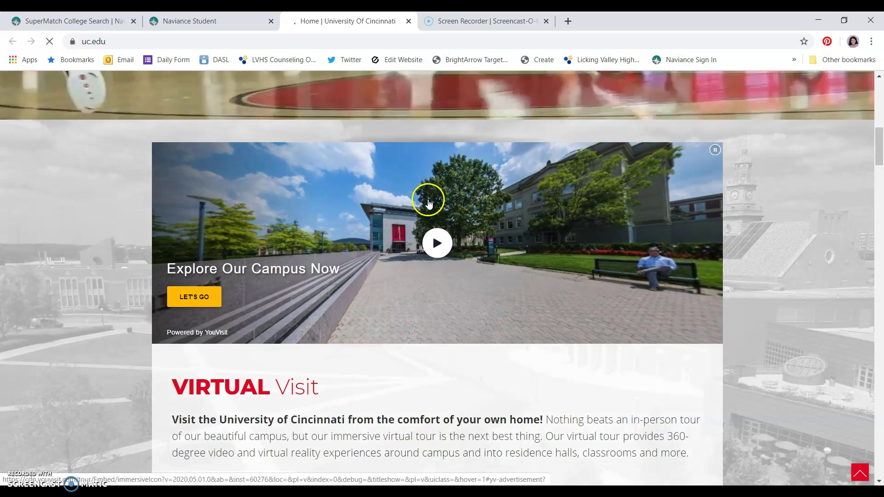
{"action": "scroll", "coordinate": [239, 338], "scroll_direction": "down", "scroll_amount": 1}
{"action": "scroll", "coordinate": [239, 338], "scroll_direction": "down", "scroll_amount": 4}
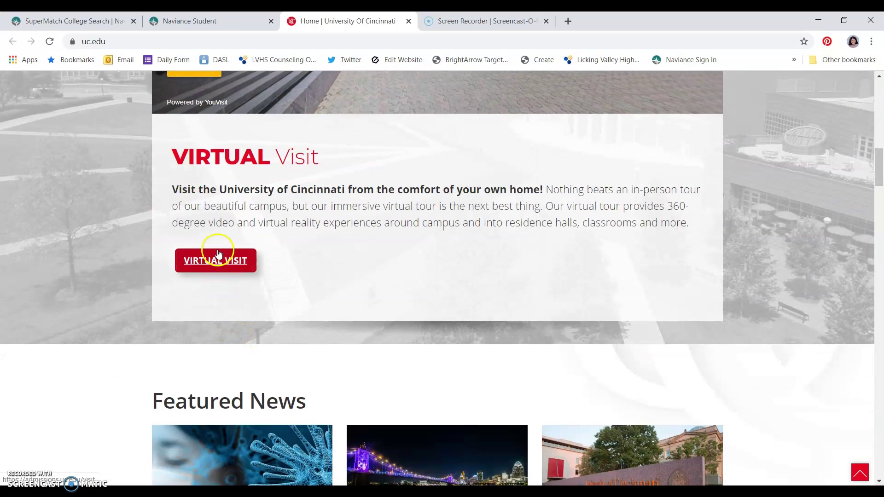
{"action": "scroll", "coordinate": [648, 240], "scroll_direction": "down", "scroll_amount": 6}
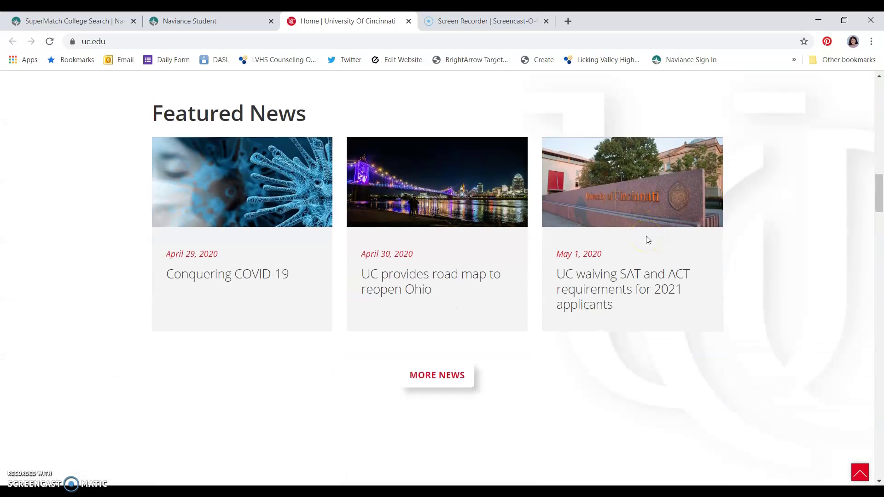
{"action": "scroll", "coordinate": [648, 240], "scroll_direction": "down", "scroll_amount": 5}
{"action": "scroll", "coordinate": [648, 239], "scroll_direction": "down", "scroll_amount": 5}
{"action": "scroll", "coordinate": [648, 240], "scroll_direction": "up", "scroll_amount": 18}
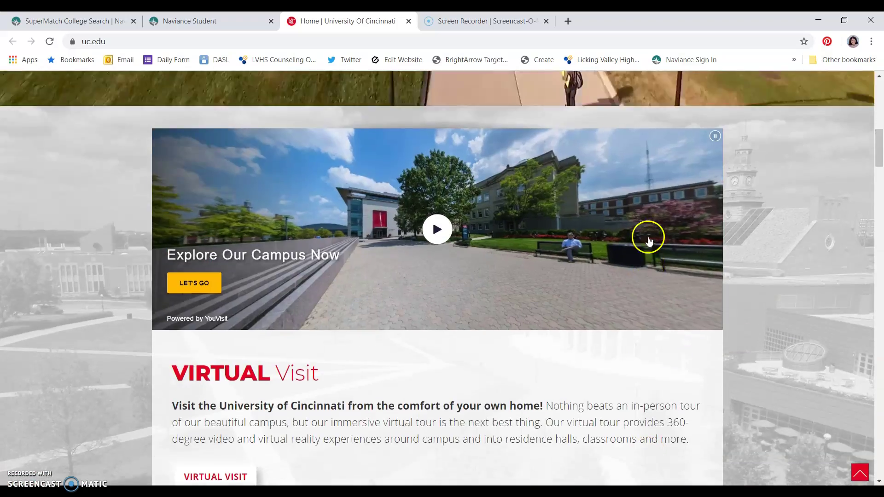
{"action": "scroll", "coordinate": [648, 239], "scroll_direction": "up", "scroll_amount": 10}
{"action": "left_click", "coordinate": [202, 20]}
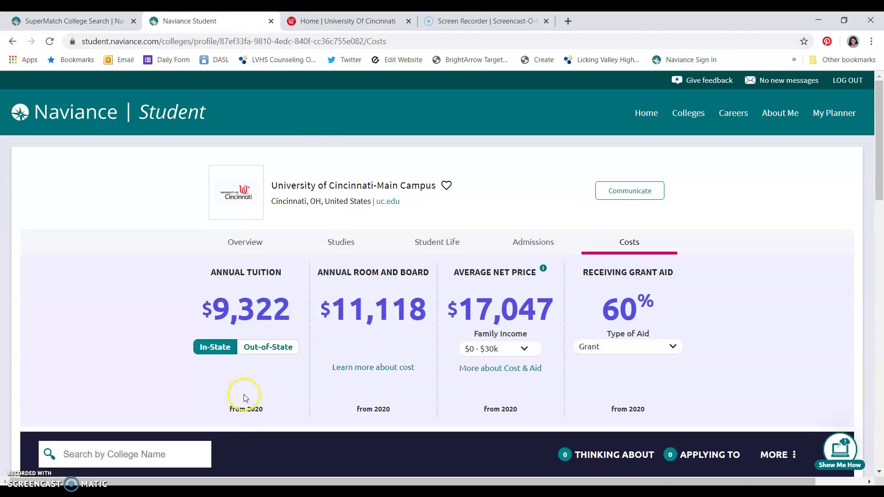